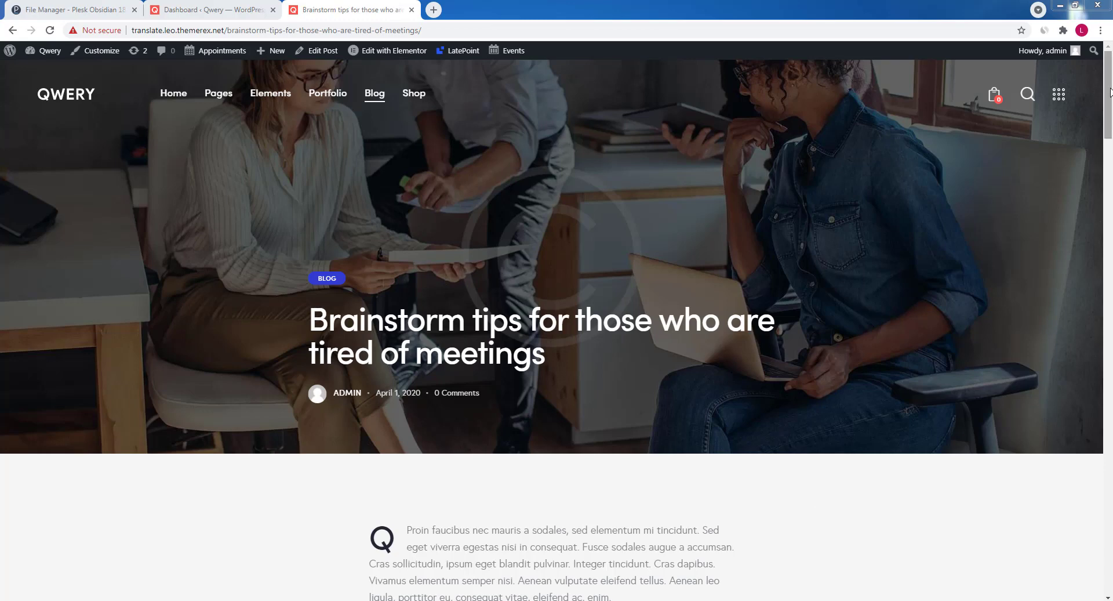
- Look through the "Brainstorm tips for those who are tired of meetings" blog post down to its footer and back
left_click_drag(1110, 93, 1041, 559)
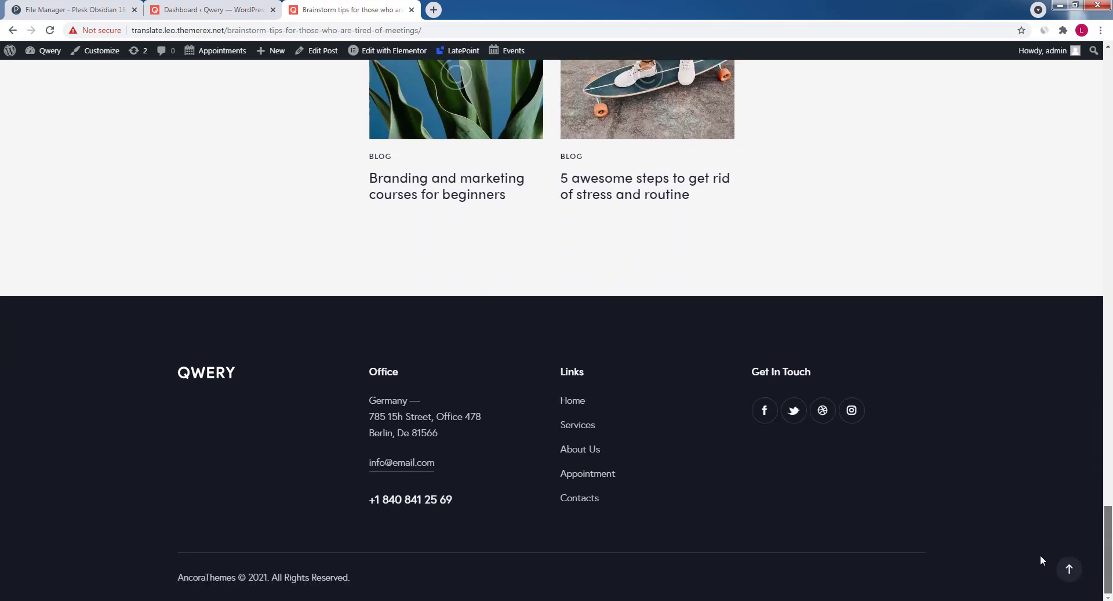
scroll(1076, 541, "up", 1)
left_click_drag(1109, 540, 1111, 87)
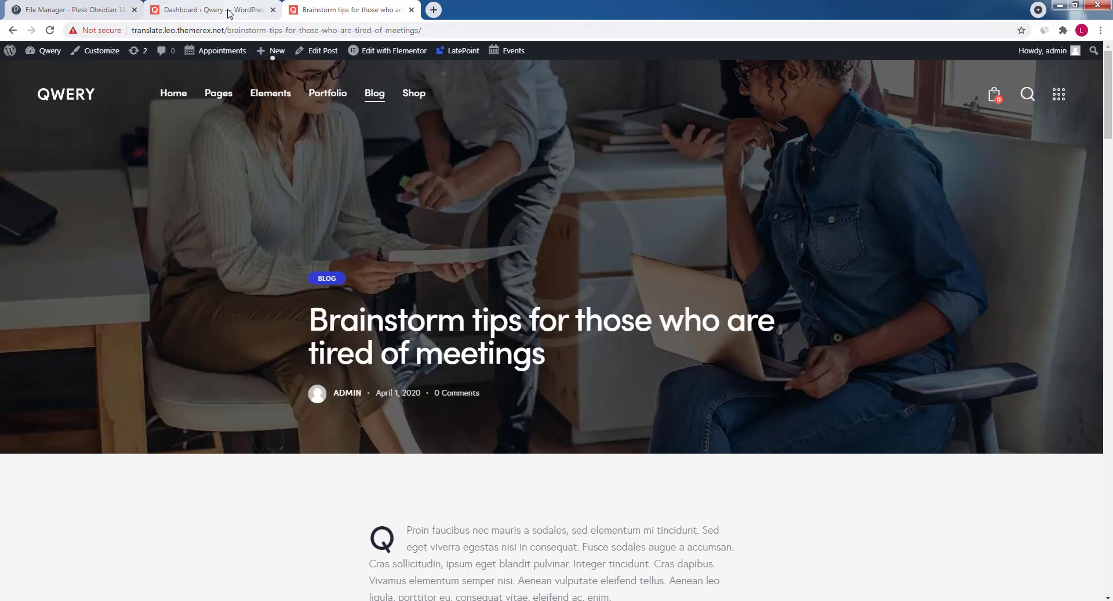
- In the site's WordPress dashboard, search the plugin directory for "loco", and install and activate Loco Translate
left_click(229, 10)
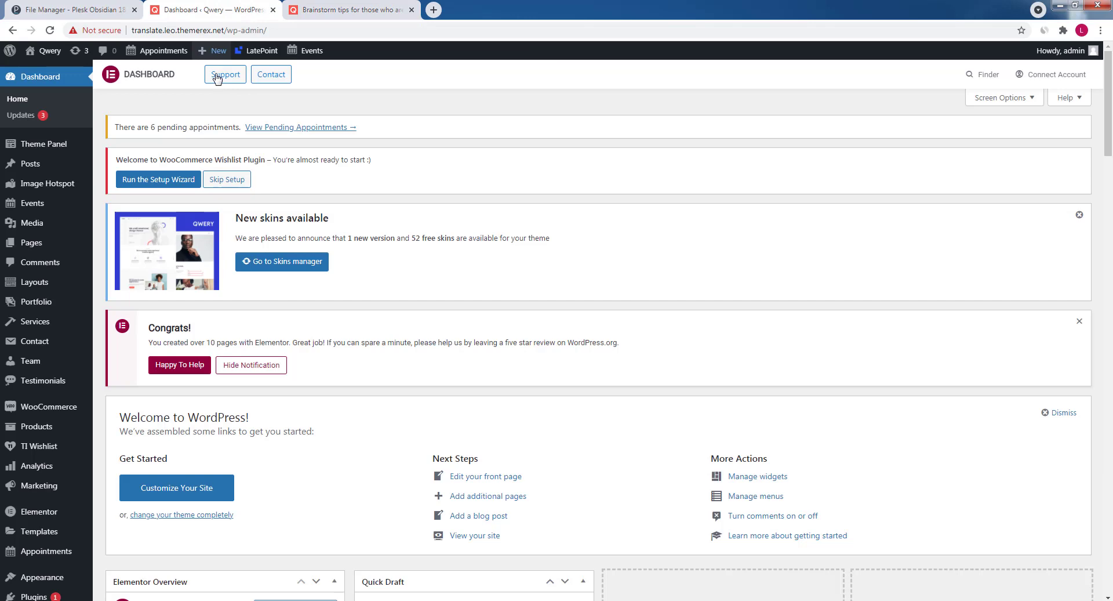
scroll(38, 406, "down", 6)
mouse_move(42, 481)
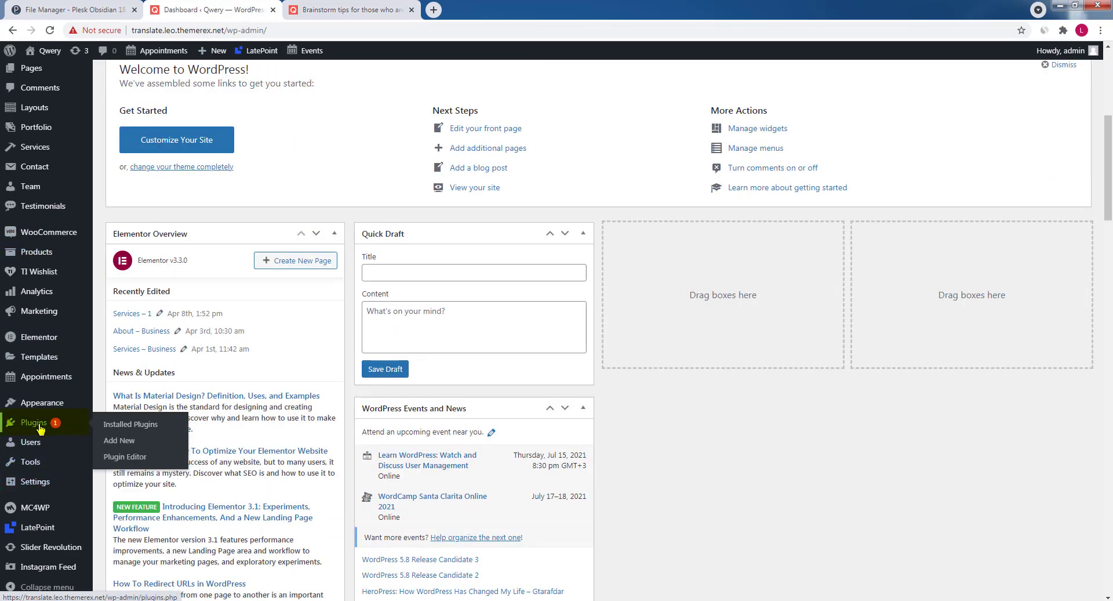
left_click(127, 451)
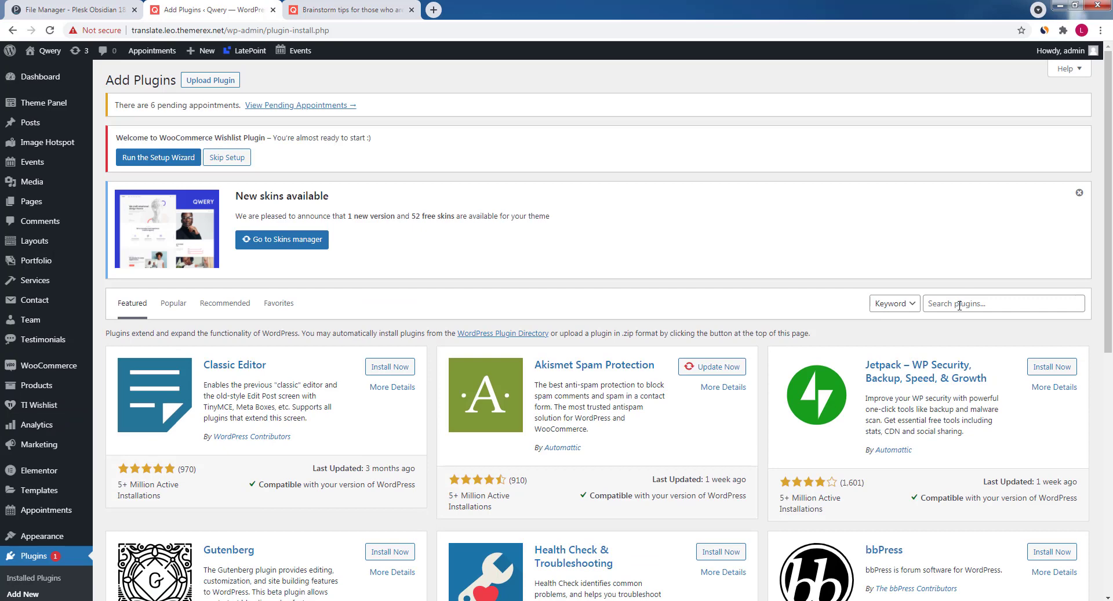
left_click(959, 305)
type("loco")
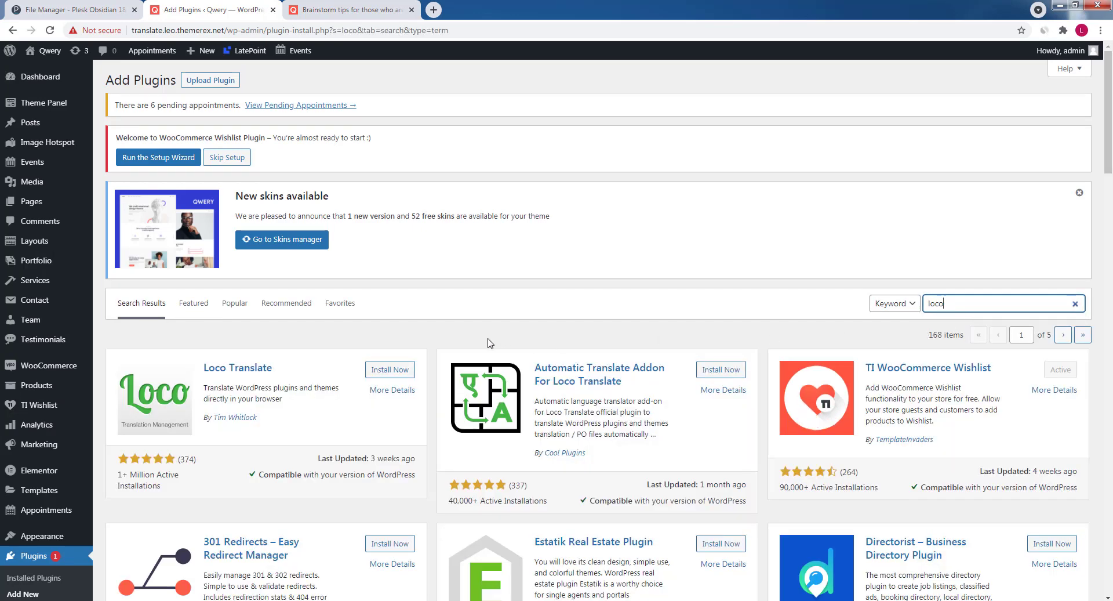
left_click(408, 367)
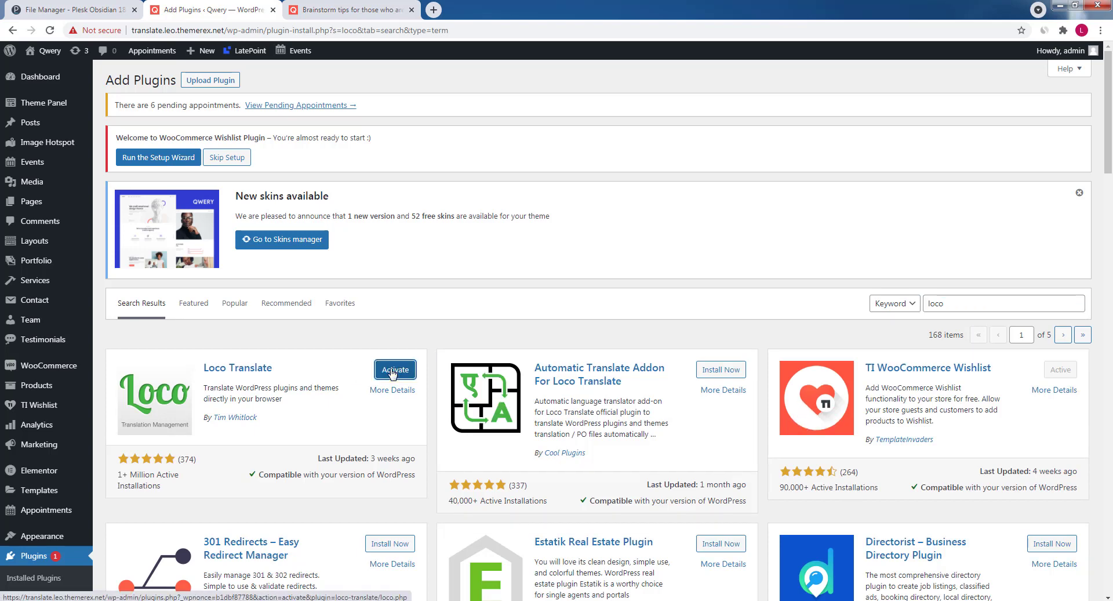
left_click(393, 371)
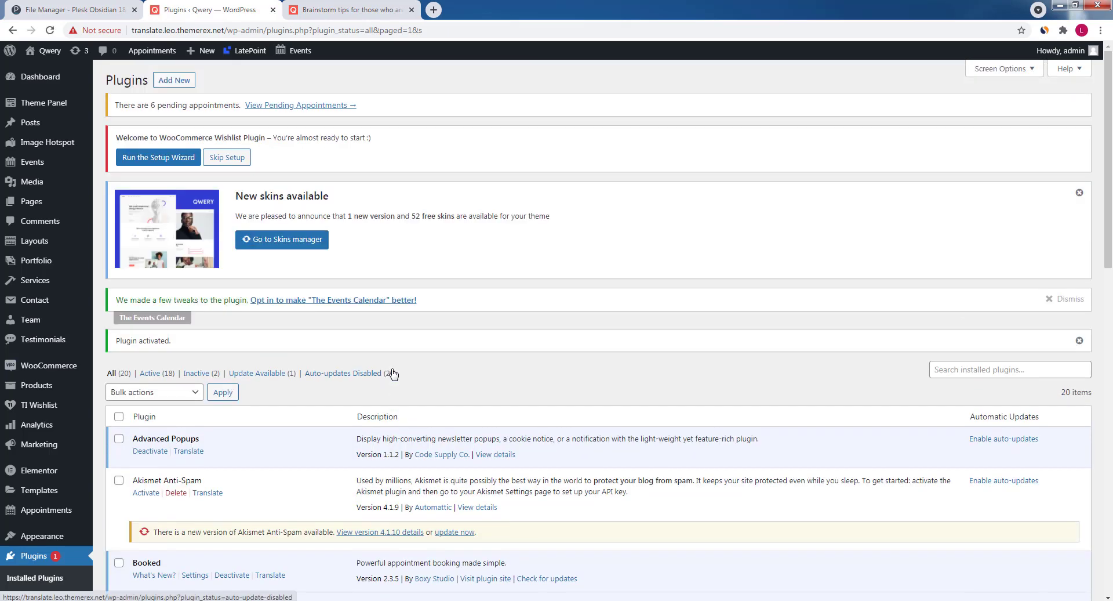
- Open Loco Translate's home page and review the active theme and the running plugins
scroll(387, 379, "down", 4)
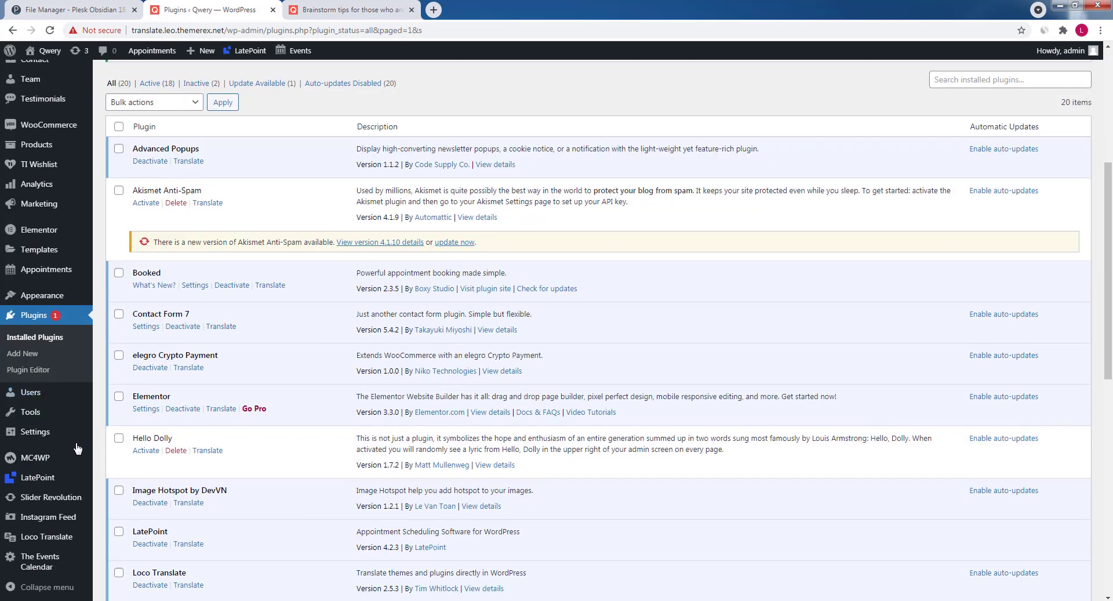
mouse_move(55, 539)
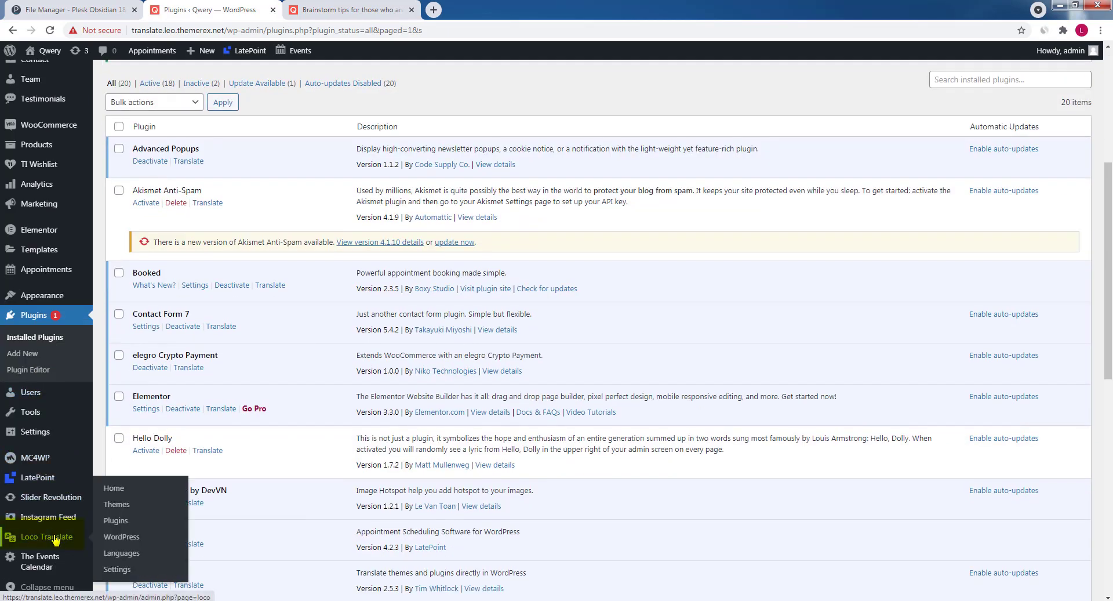
left_click(114, 488)
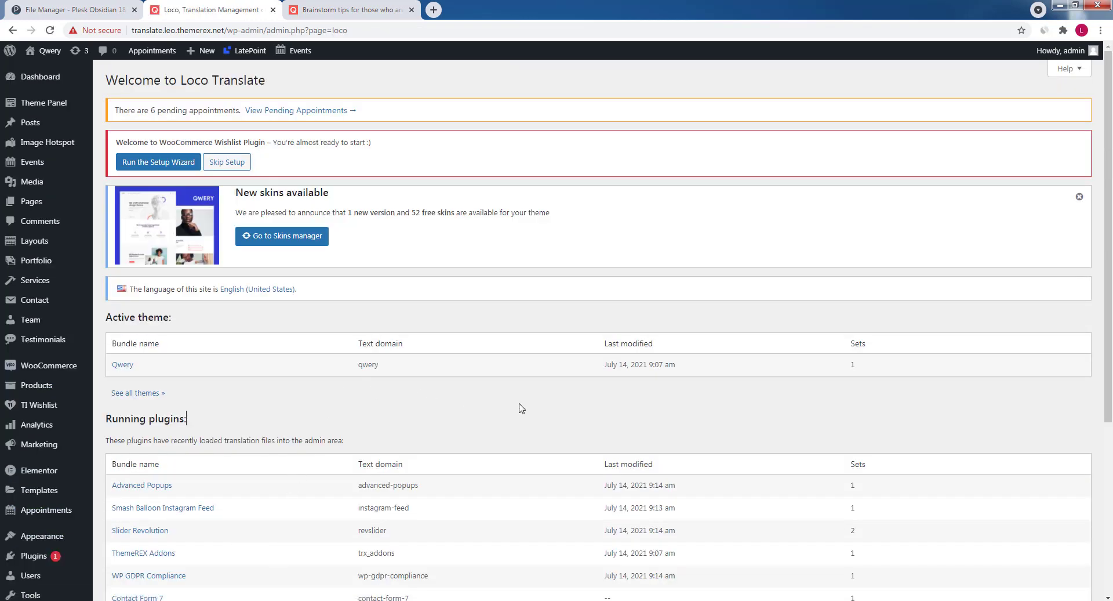
scroll(522, 409, "down", 2)
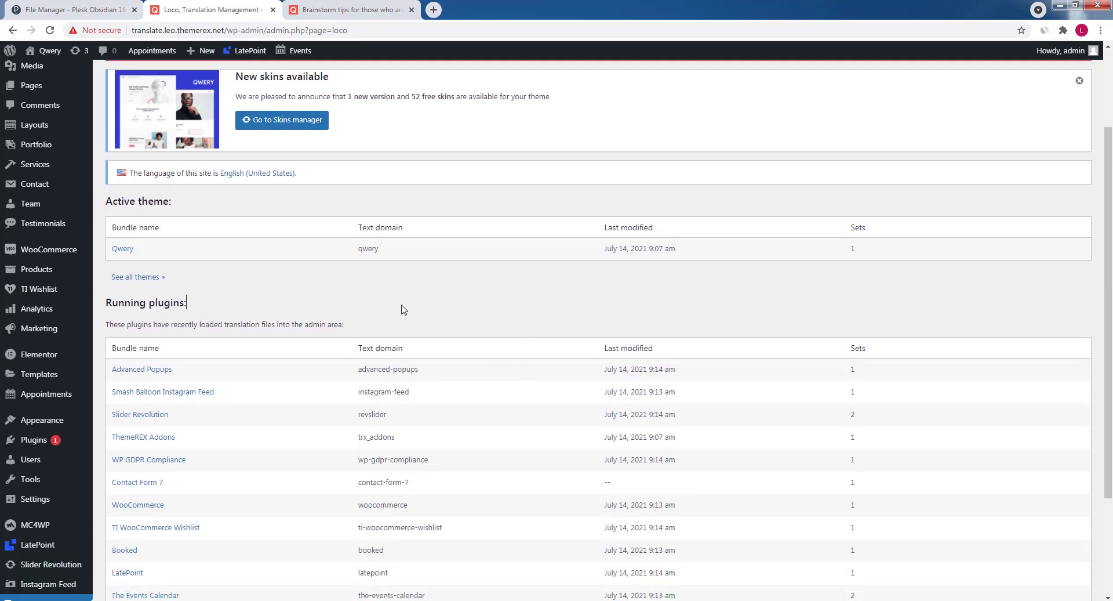
scroll(397, 301, "down", 1)
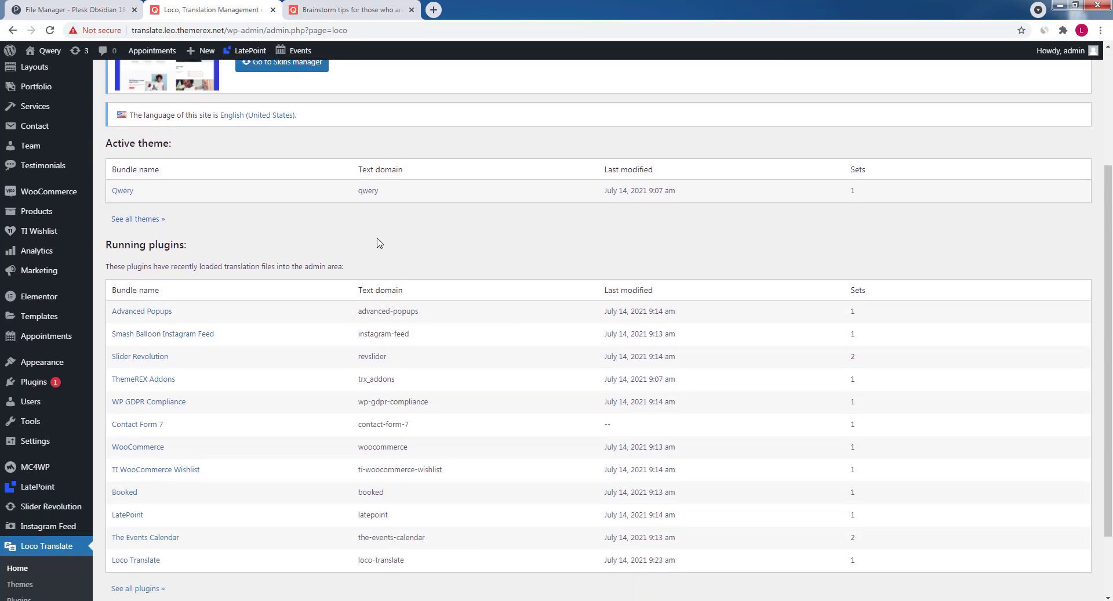
scroll(380, 243, "down", 1)
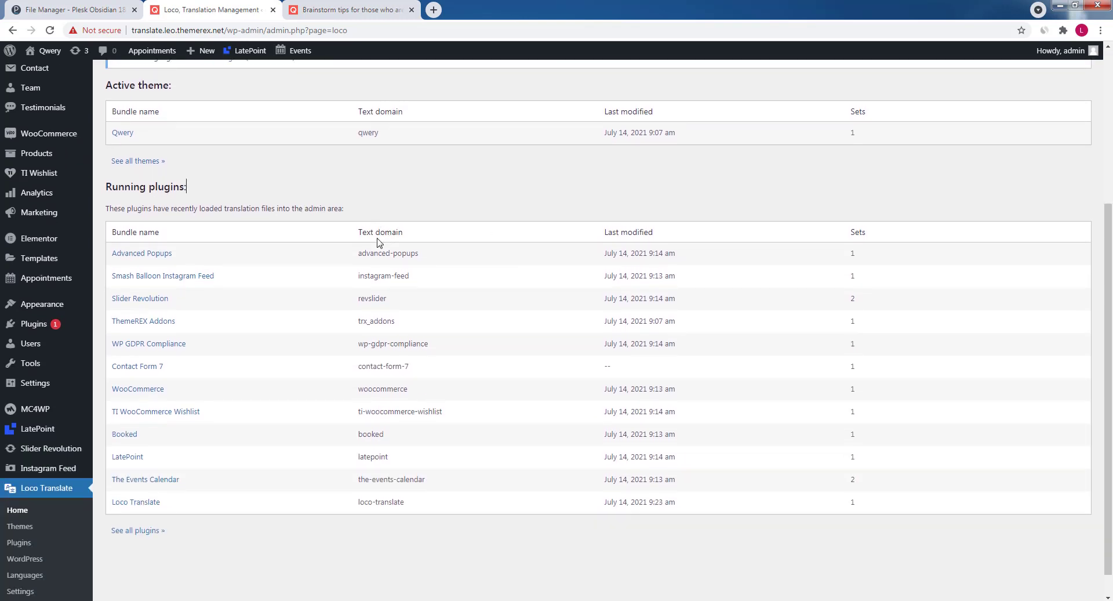
- Review Loco Translate's list of translatable themes and its list of translatable plugins
left_click(28, 530)
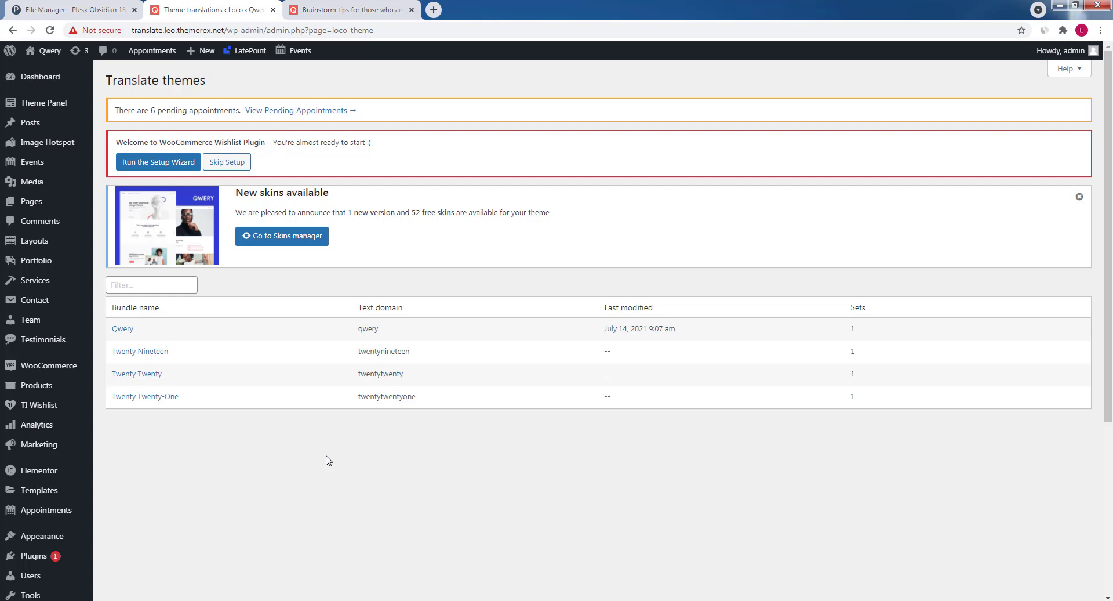
scroll(70, 479, "down", 4)
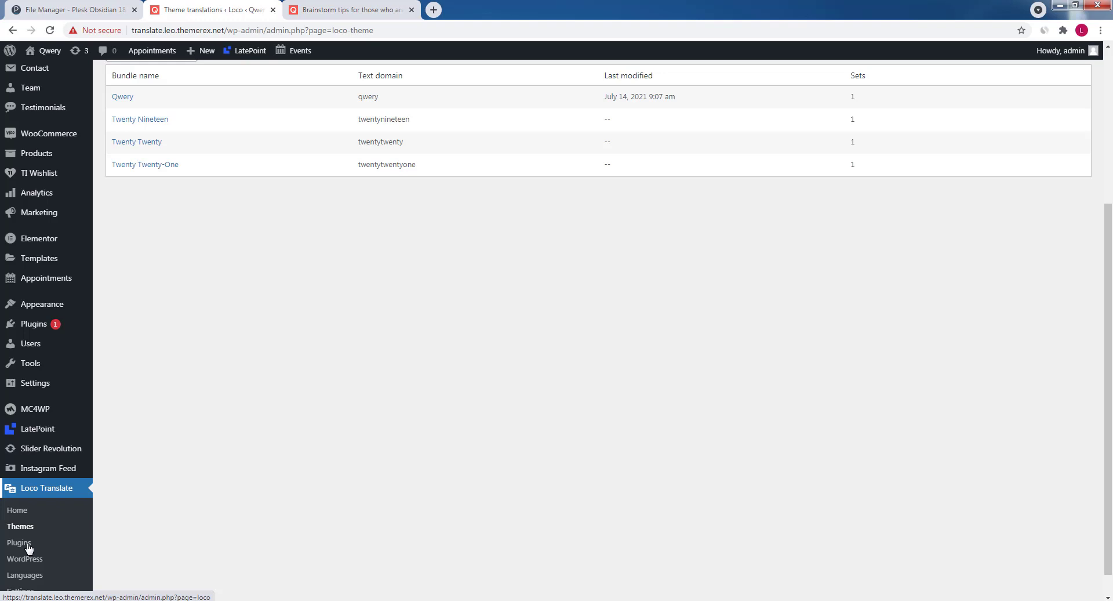
scroll(29, 547, "down", 1)
left_click(25, 517)
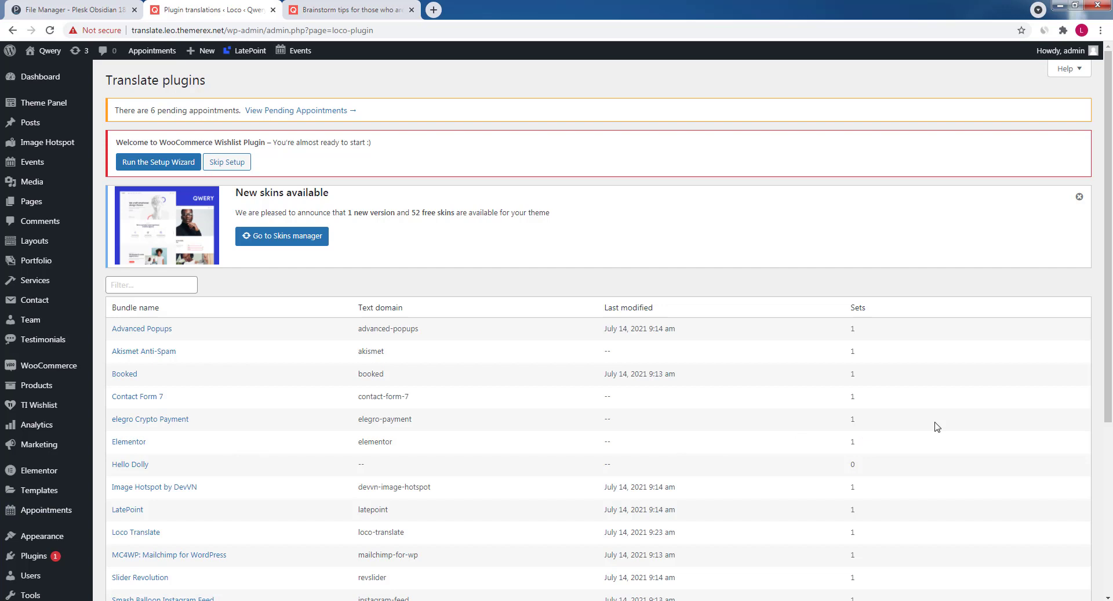
scroll(937, 426, "down", 2)
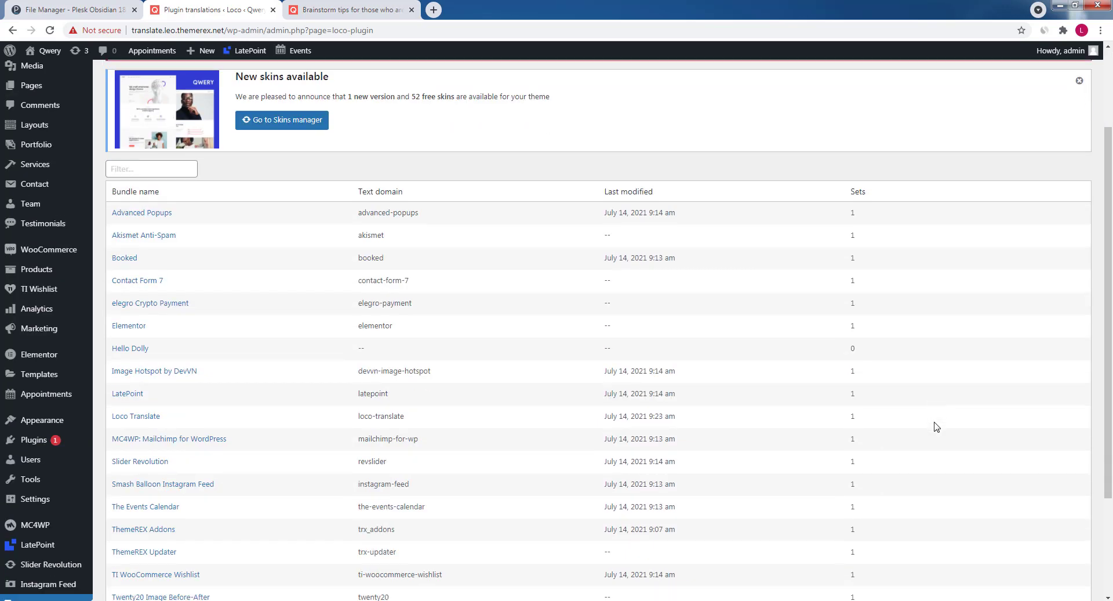
scroll(936, 426, "down", 3)
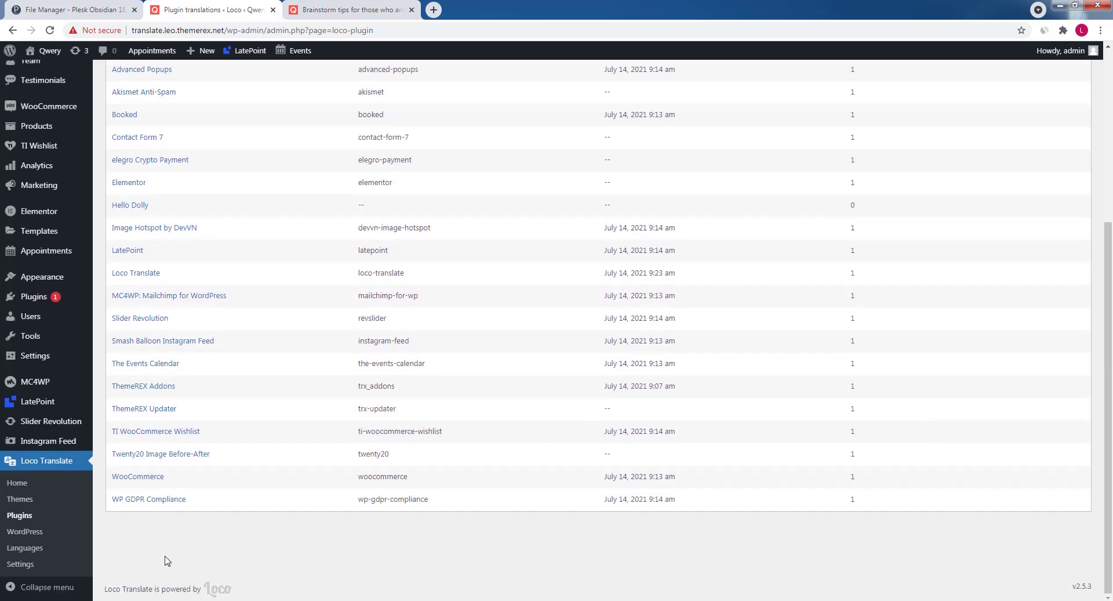
- Review Loco Translate's plugin settings: site options, user options, API keys and version
left_click(26, 570)
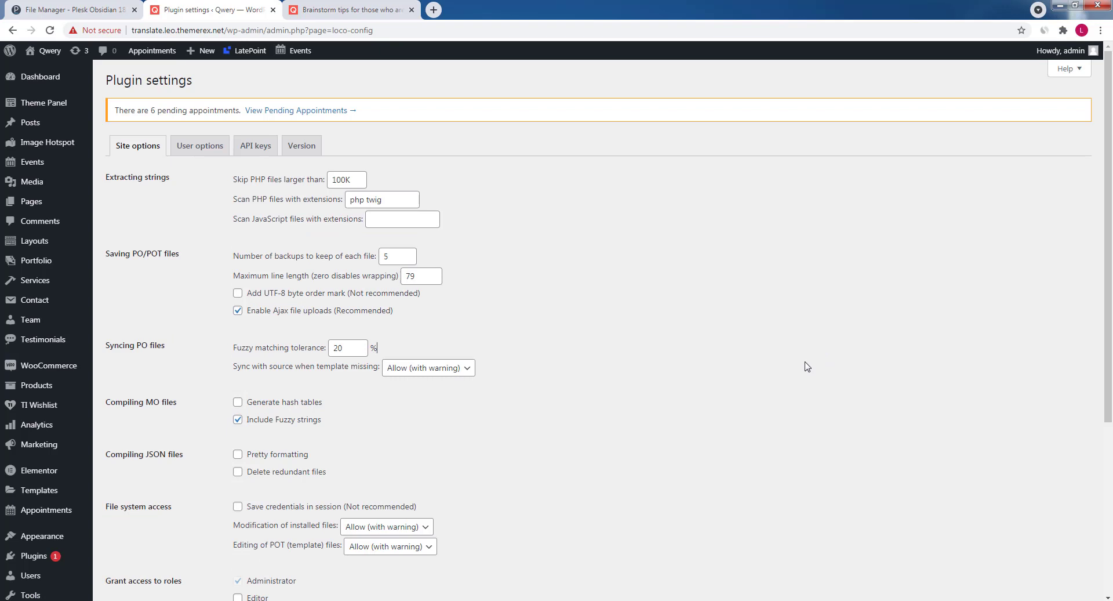
scroll(808, 365, "down", 4)
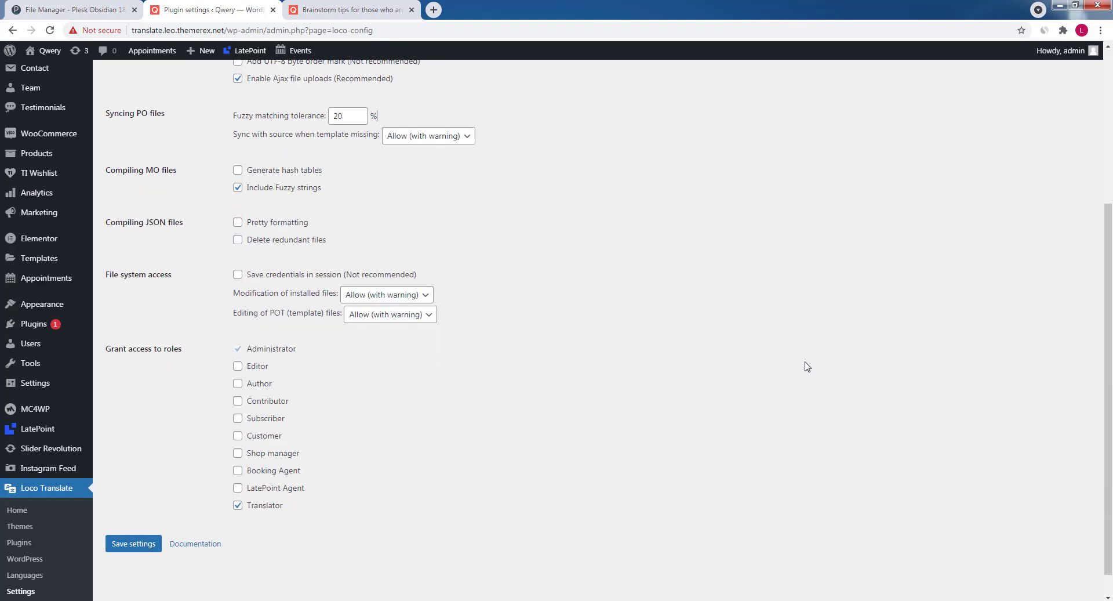
scroll(808, 365, "up", 5)
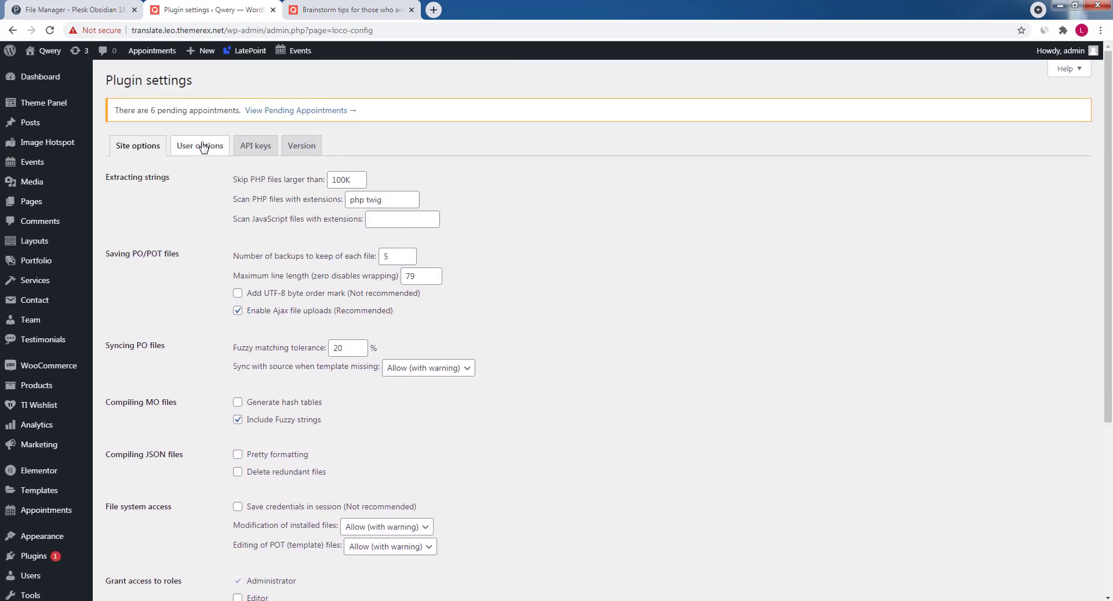
left_click(206, 147)
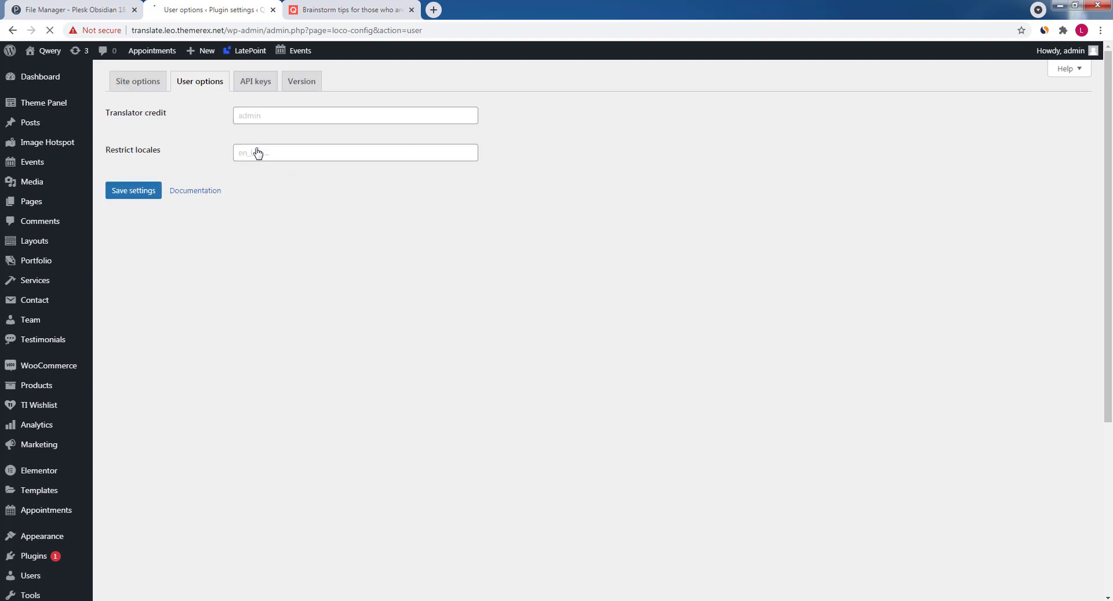
left_click(262, 151)
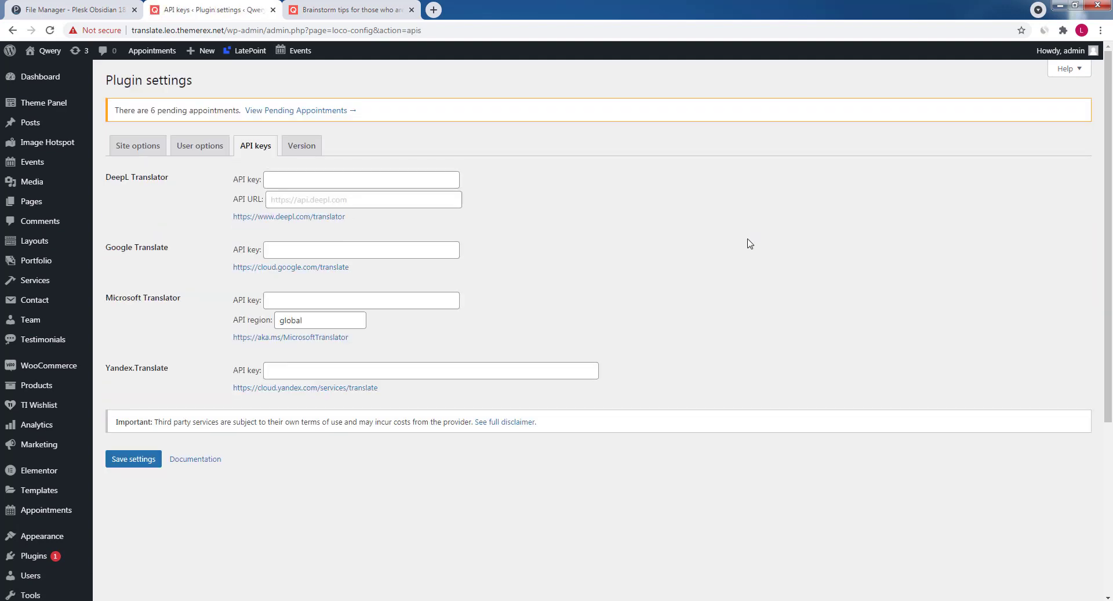
left_click(302, 146)
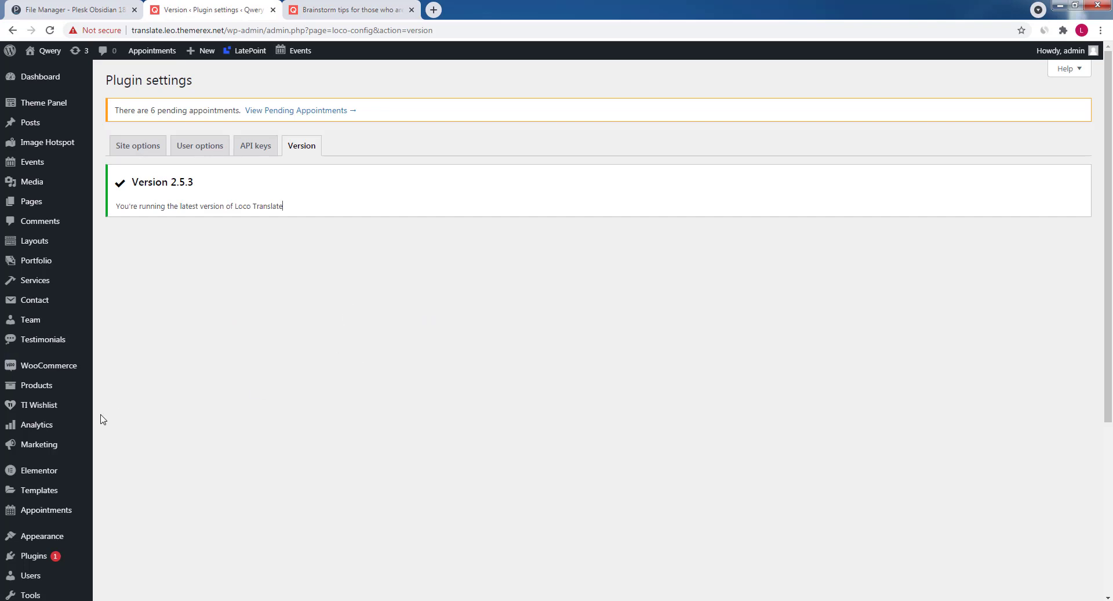
- Set the site language to Español in WordPress's general settings and save the changes
scroll(46, 405, "down", 5)
mouse_move(47, 355)
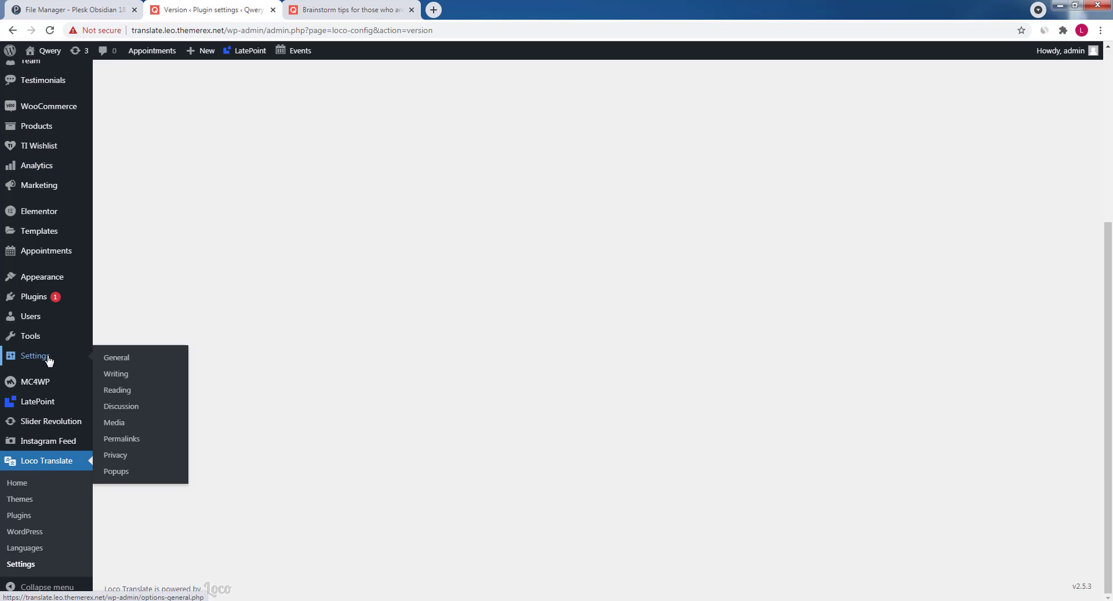
left_click(113, 359)
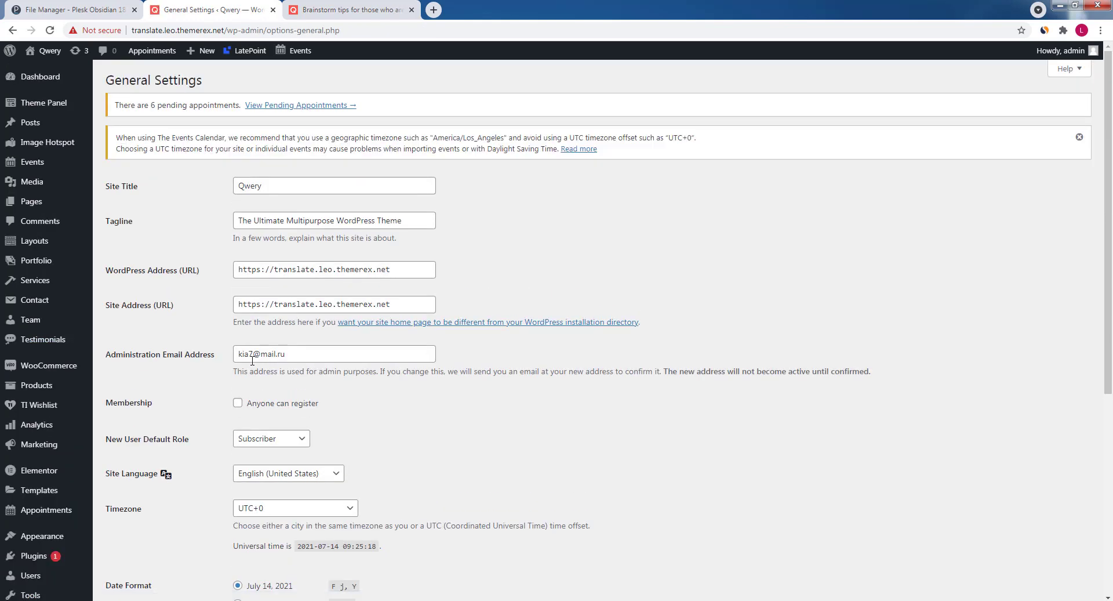
left_click(268, 474)
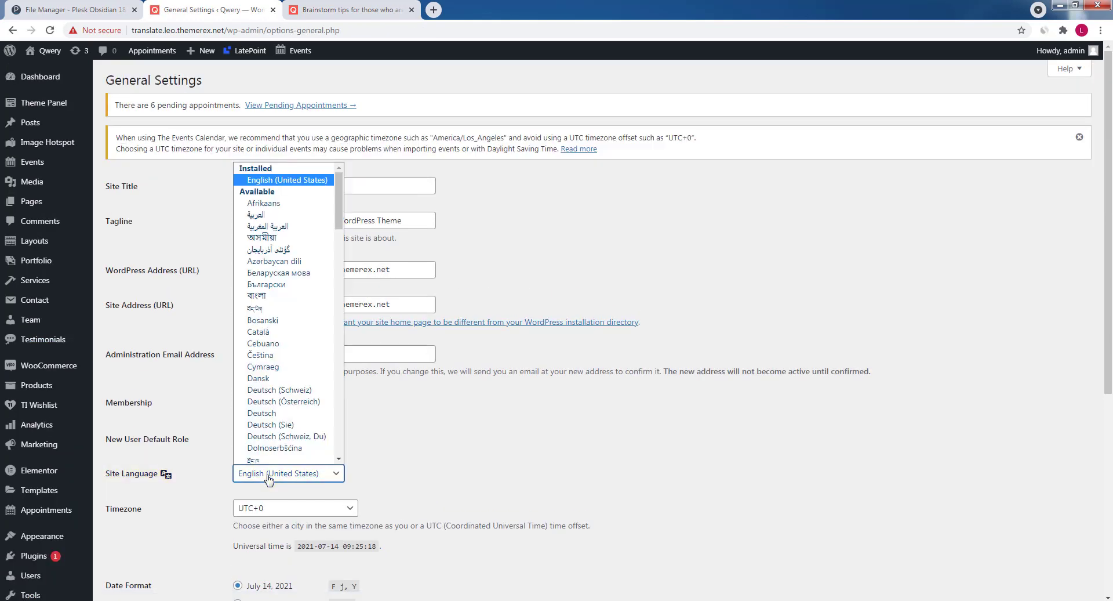
type("es")
scroll(266, 461, "down", 1)
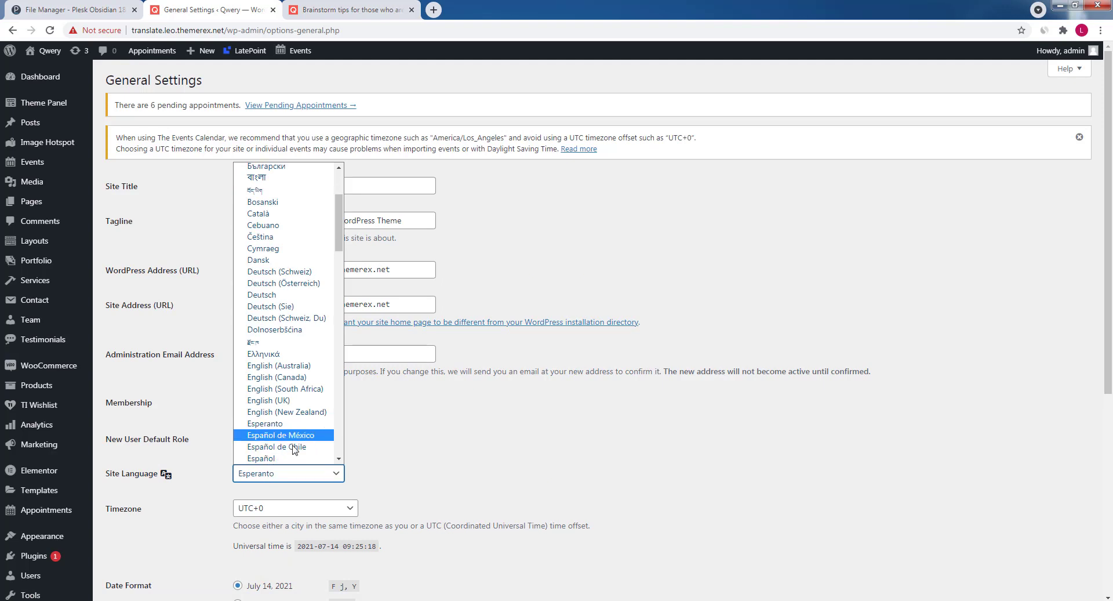
left_click(294, 458)
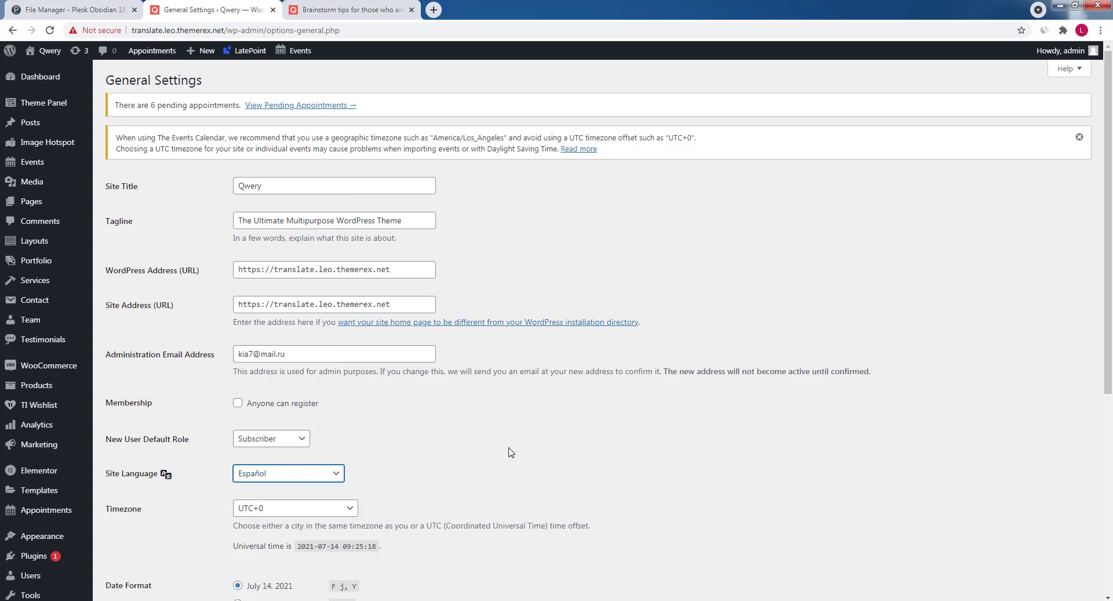
scroll(510, 451, "down", 5)
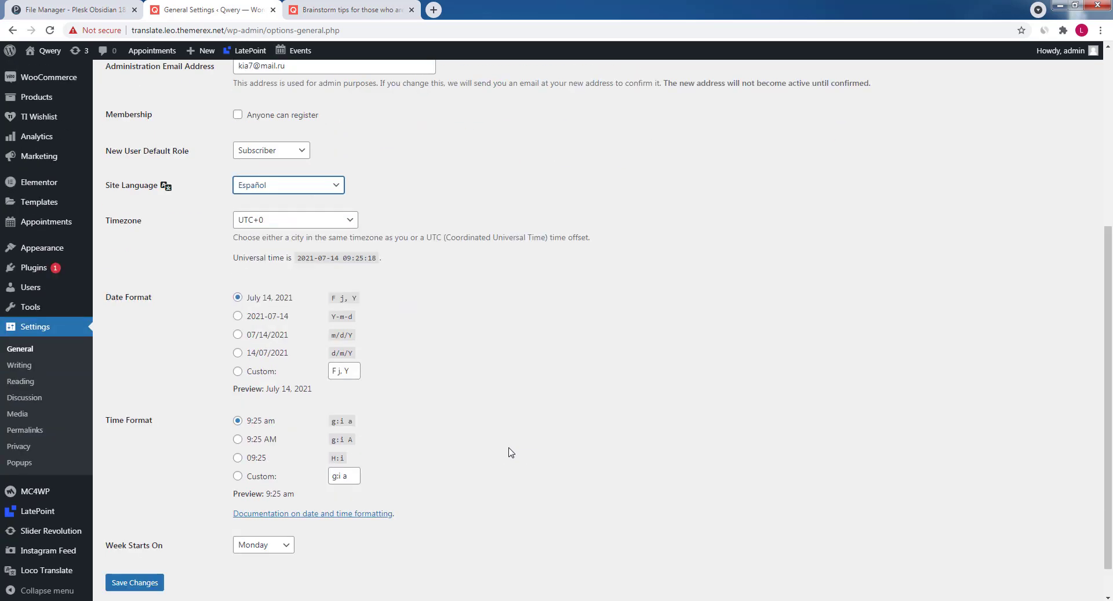
left_click(145, 544)
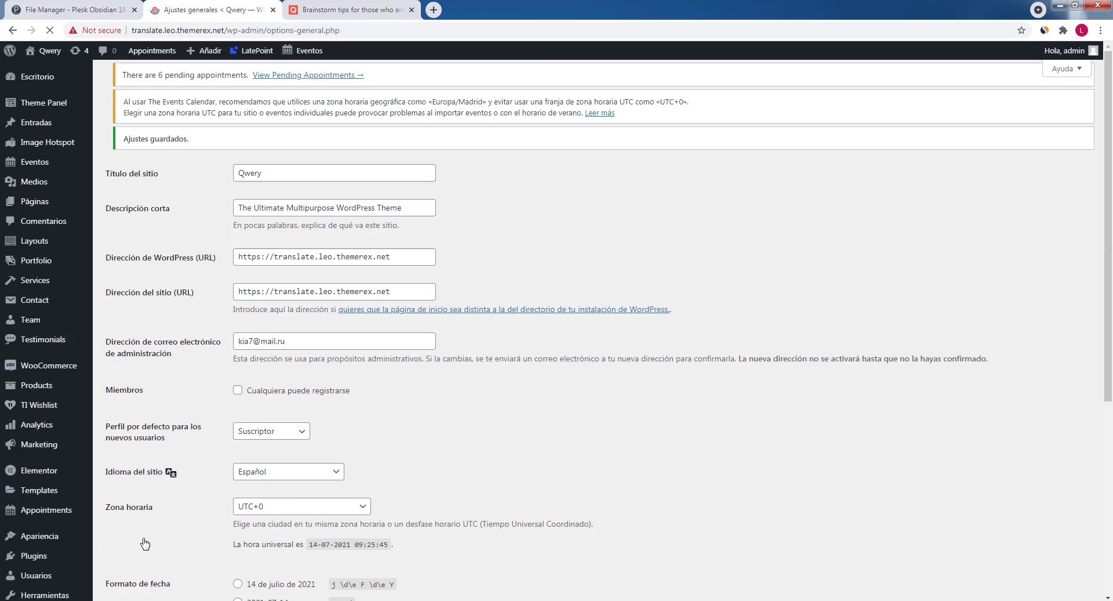
- Reload the "Brainstorm tips" blog post and check which of its texts are shown in Spanish
left_click(360, 6)
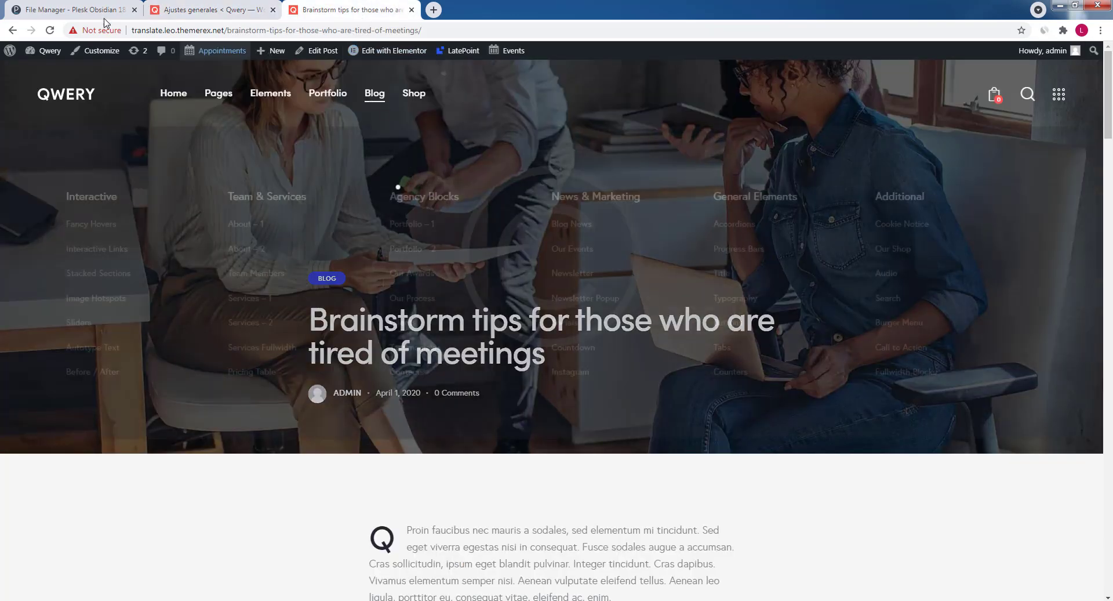
key("F5")
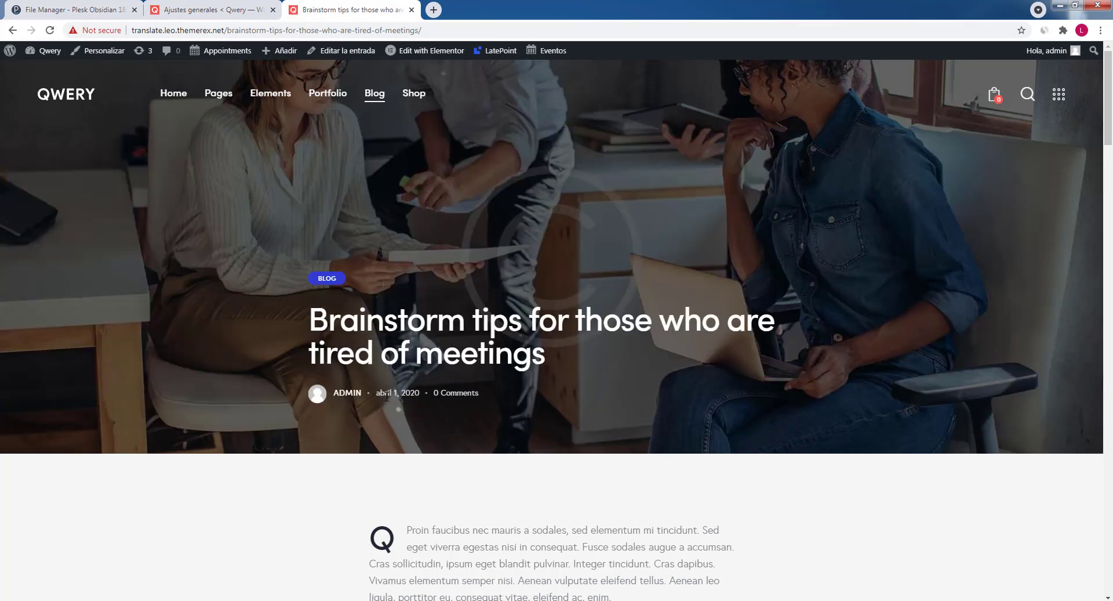
scroll(556, 434, "down", 7)
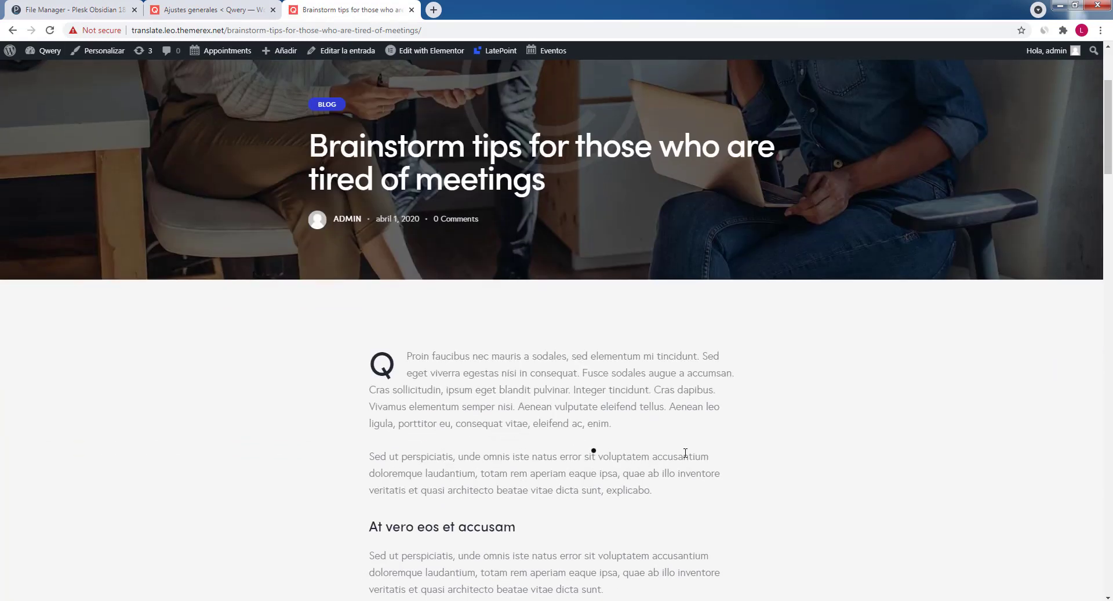
- Open the Qwery theme's translation overview in Loco Translate
left_click_drag(1109, 191, 1109, 97)
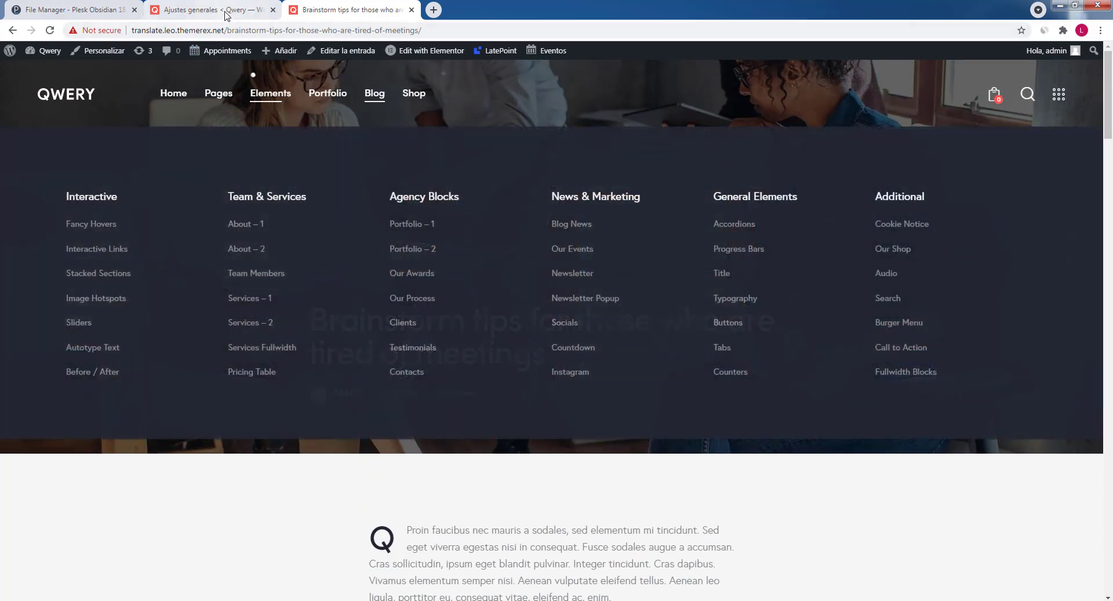
left_click(226, 10)
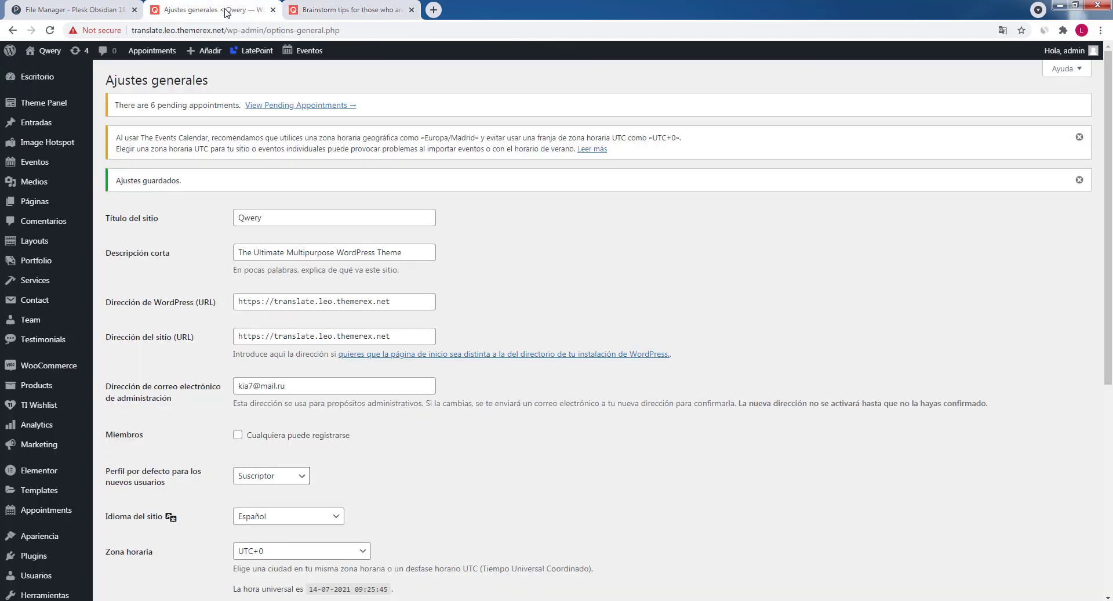
scroll(41, 406, "down", 6)
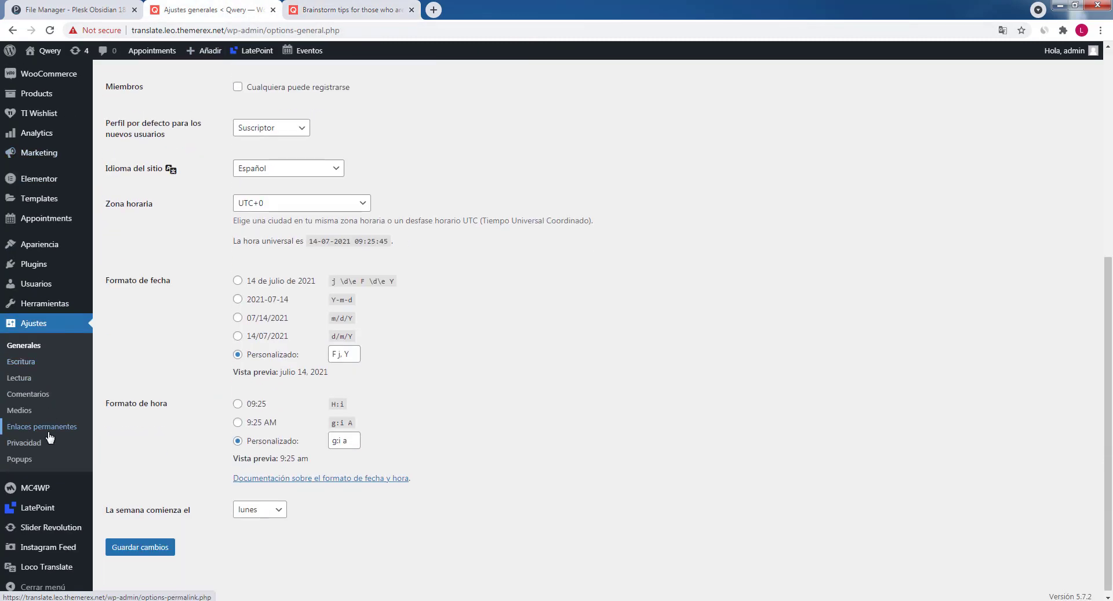
mouse_move(47, 565)
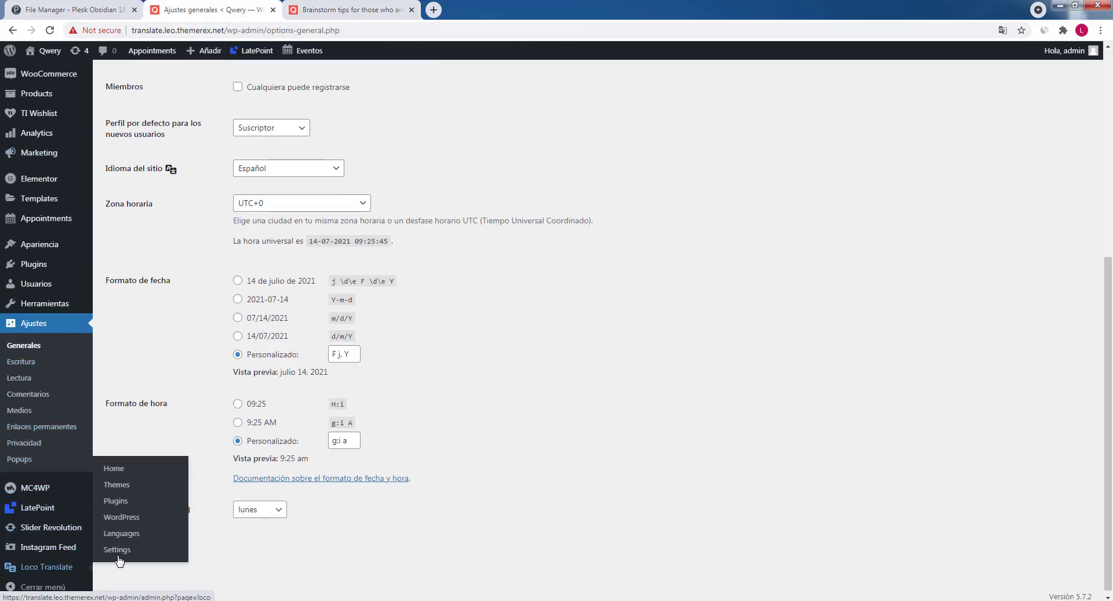
left_click(124, 487)
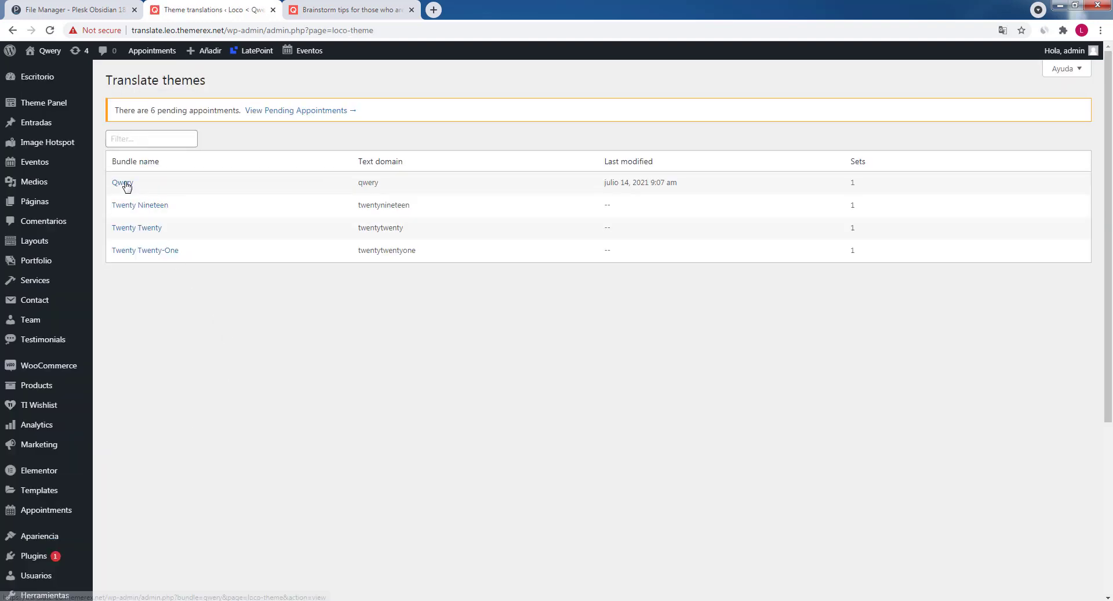
left_click(125, 184)
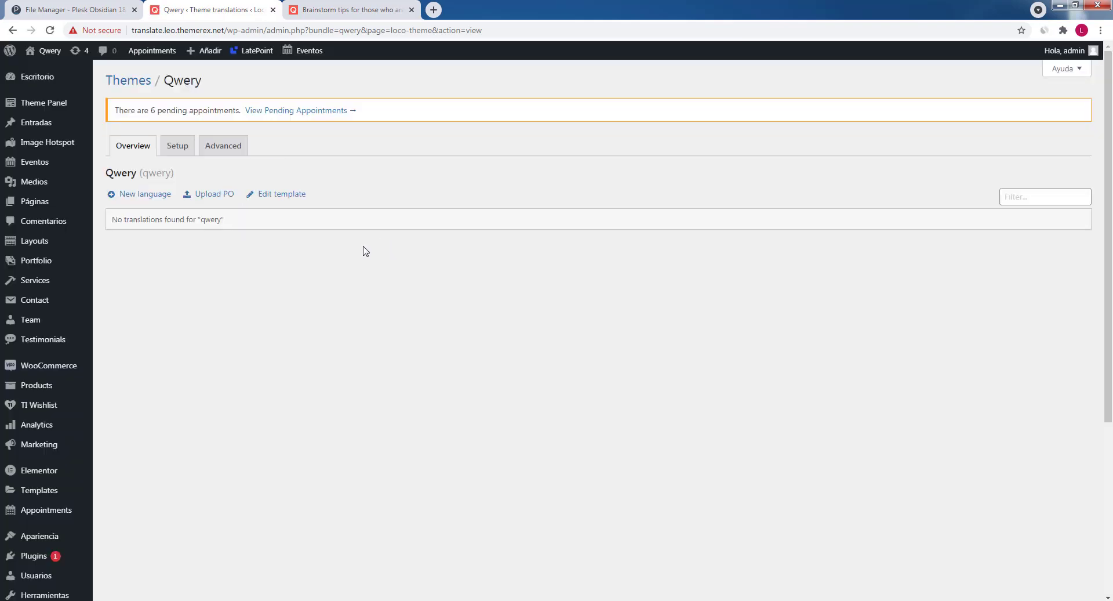
- Add Spanish (Spain) as a new language for the Qwery theme in the Author location and start translating
left_click(148, 195)
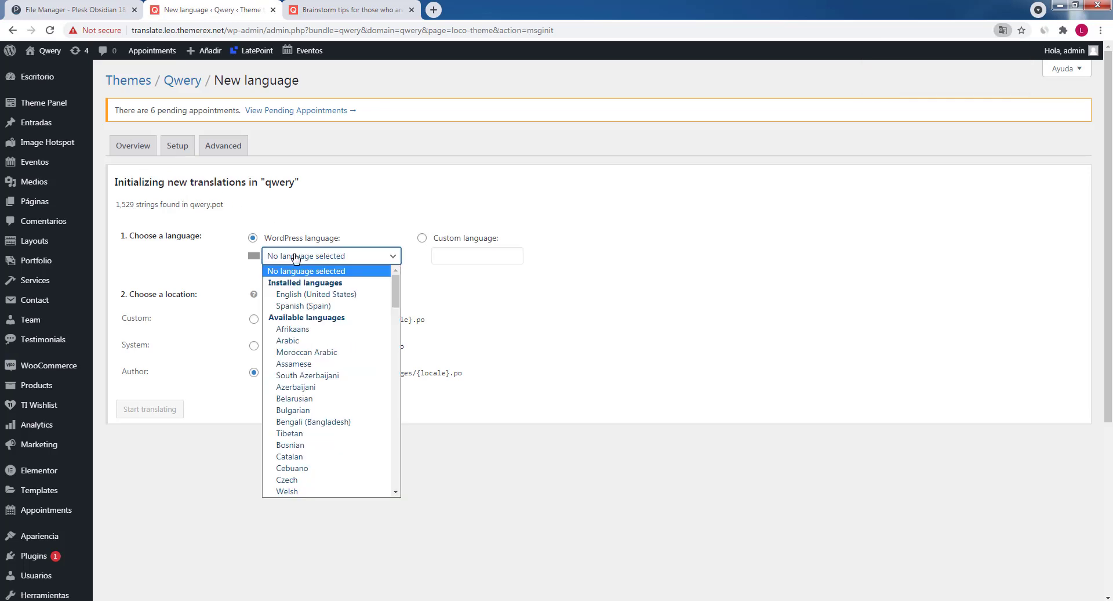
left_click(295, 257)
left_click(304, 306)
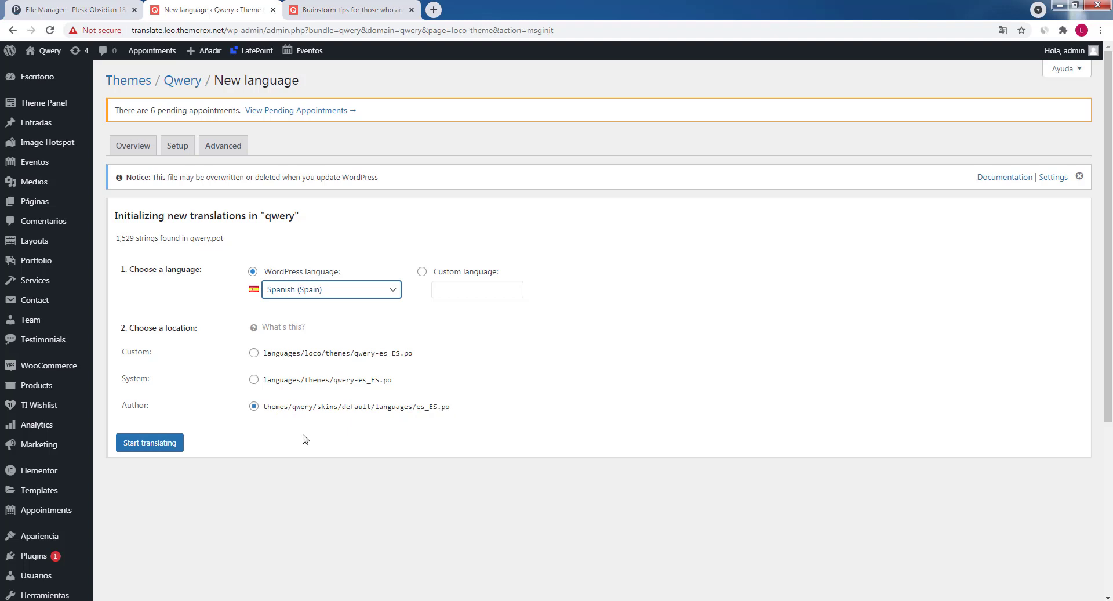
left_click(166, 450)
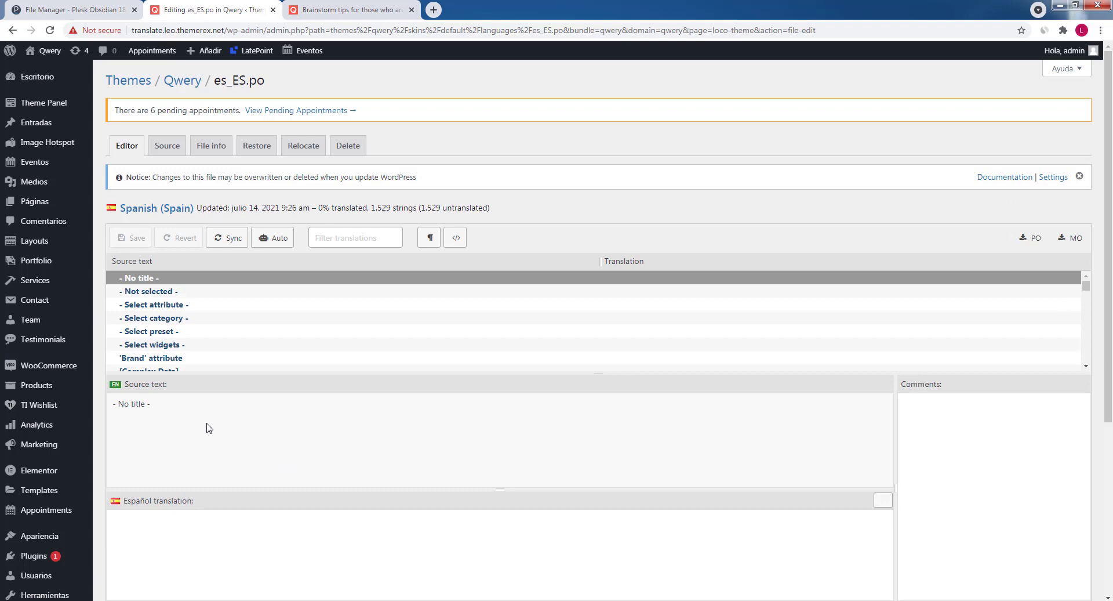
- Find the theme string "Leave a comment", translate it as "Deja un comentario" and save the translation file
left_click(349, 237)
type("leave a")
left_click(196, 278)
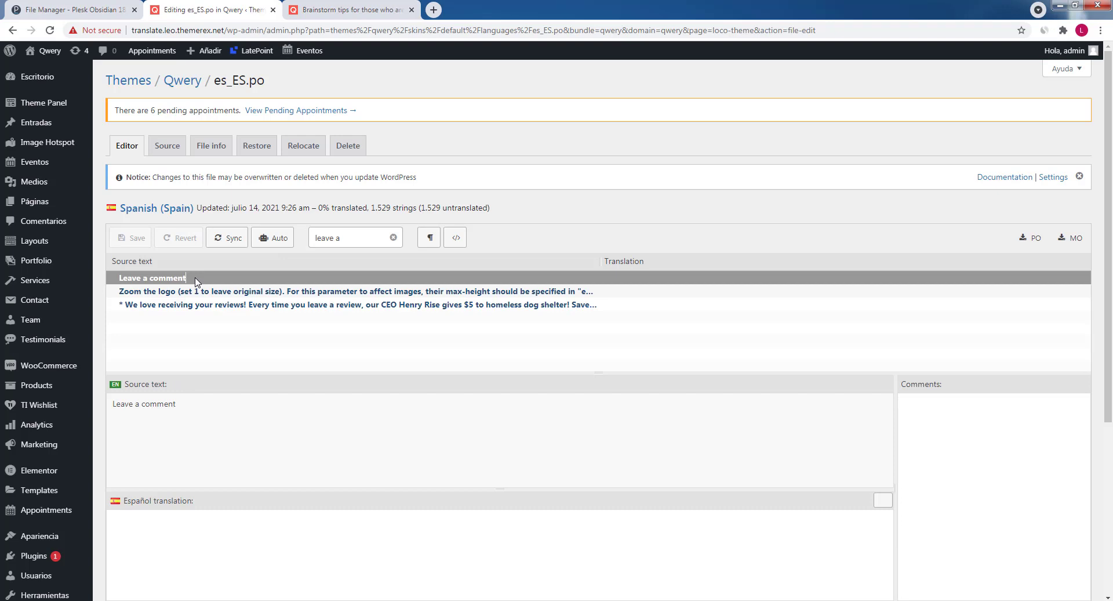
left_click_drag(186, 404, 110, 404)
key("ctrl+c")
left_click(182, 542)
key("ctrl+v")
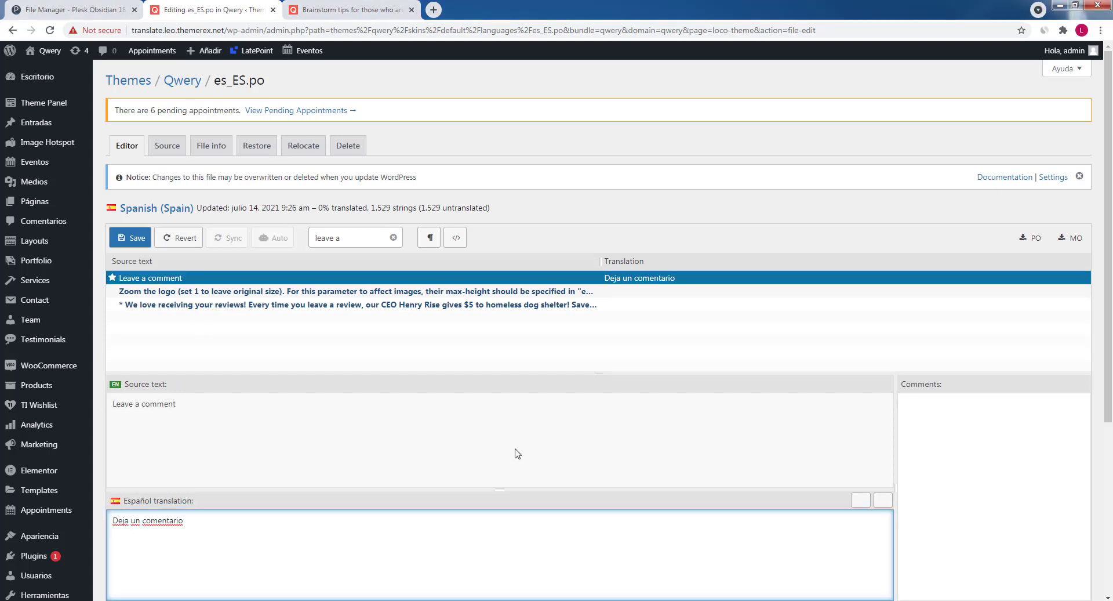
scroll(507, 454, "down", 2)
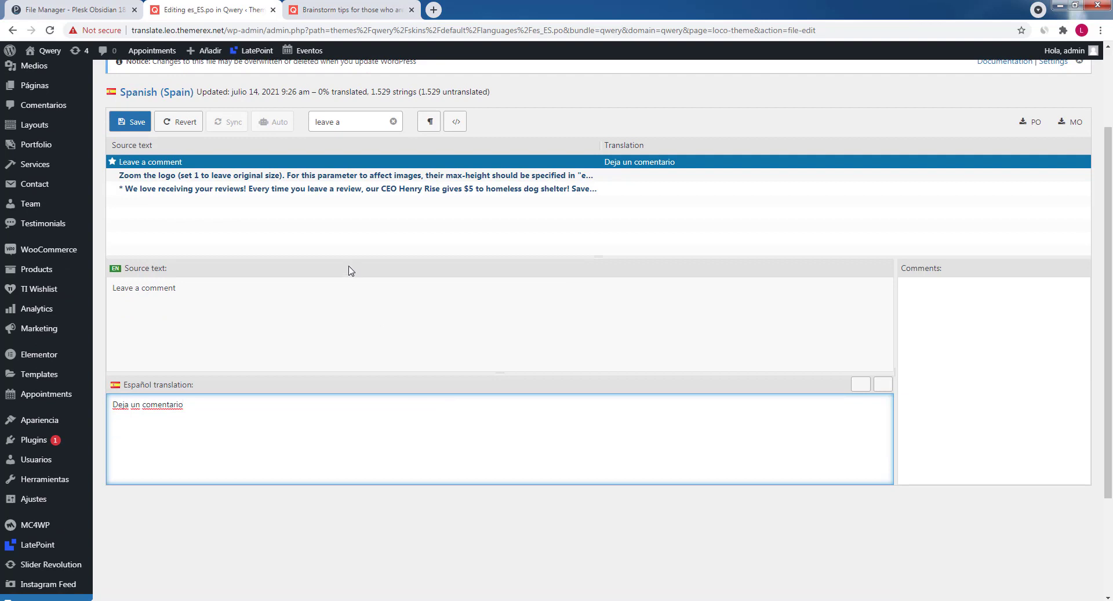
scroll(348, 272, "up", 2)
left_click(138, 247)
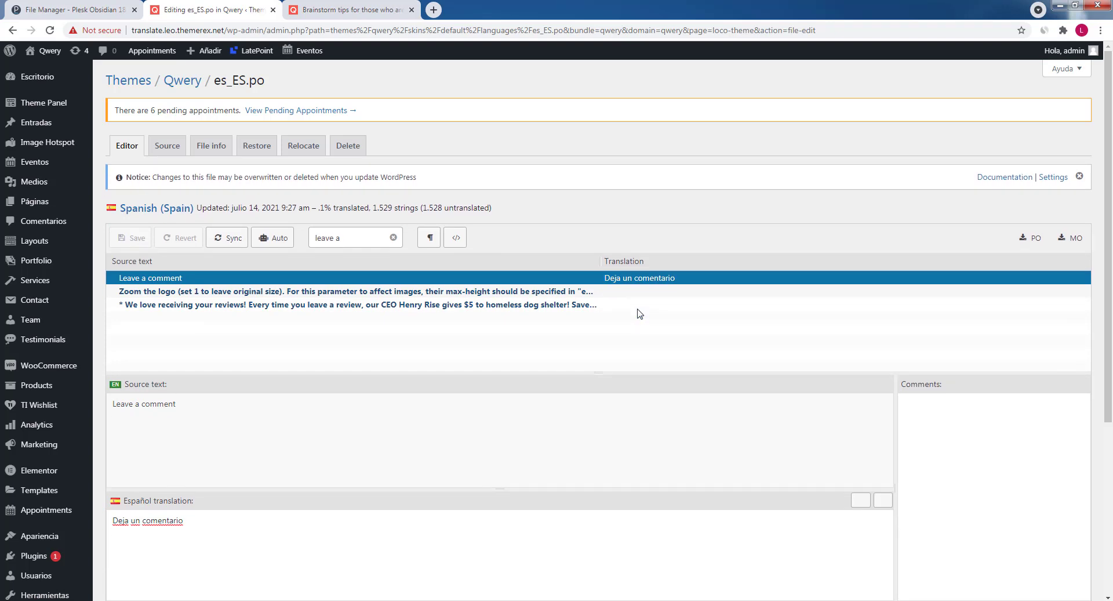
- Reload the translation editor and the "Brainstorm tips" blog post, and examine the post's comment form texts
left_click(127, 149)
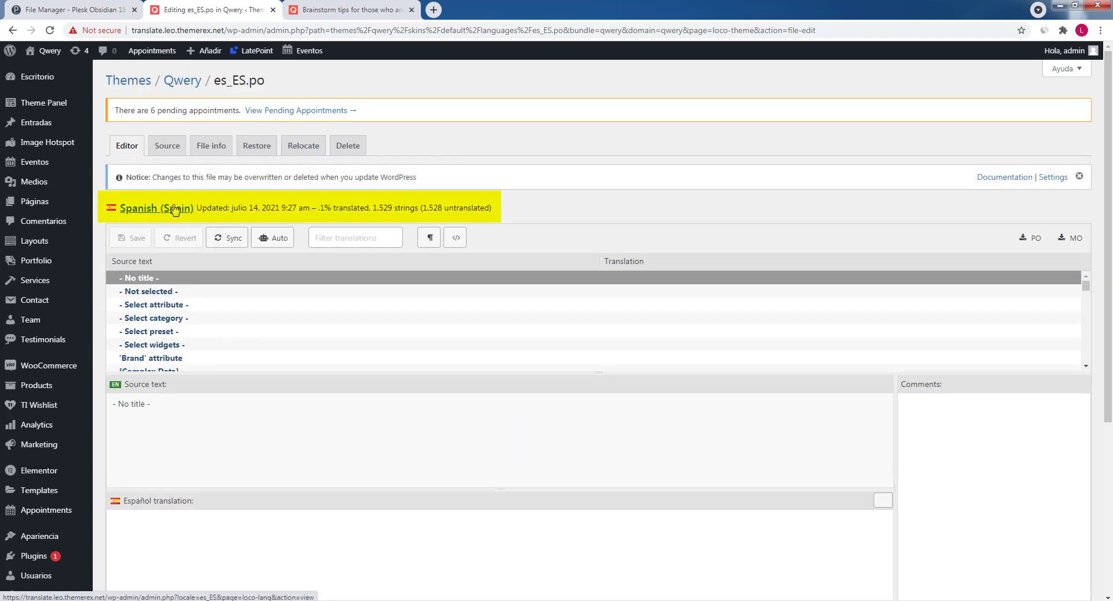
left_click(365, 8)
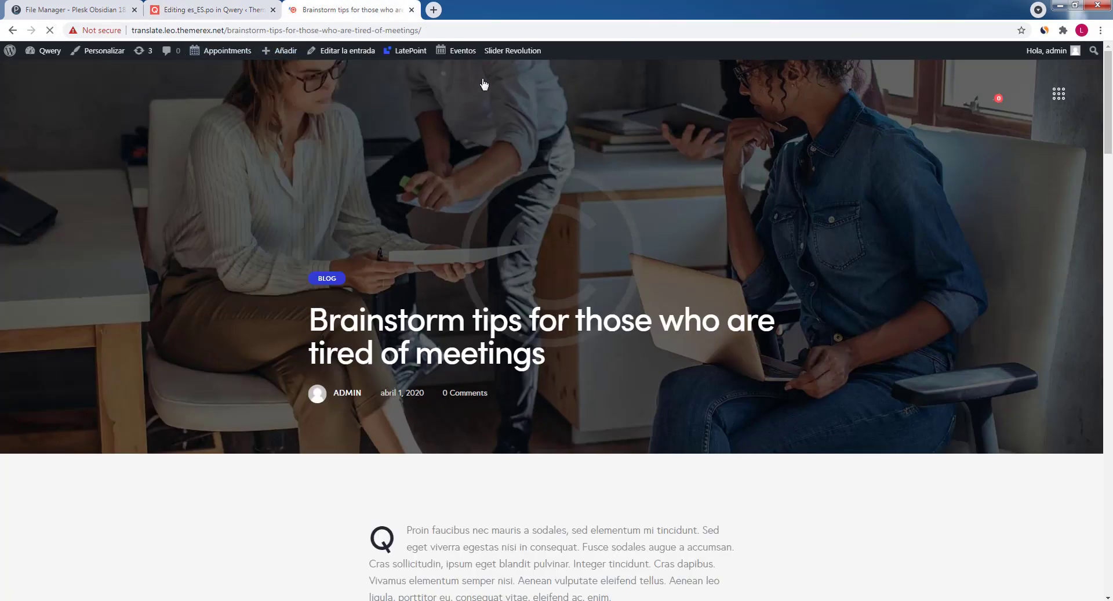
left_click_drag(1110, 123, 1110, 456)
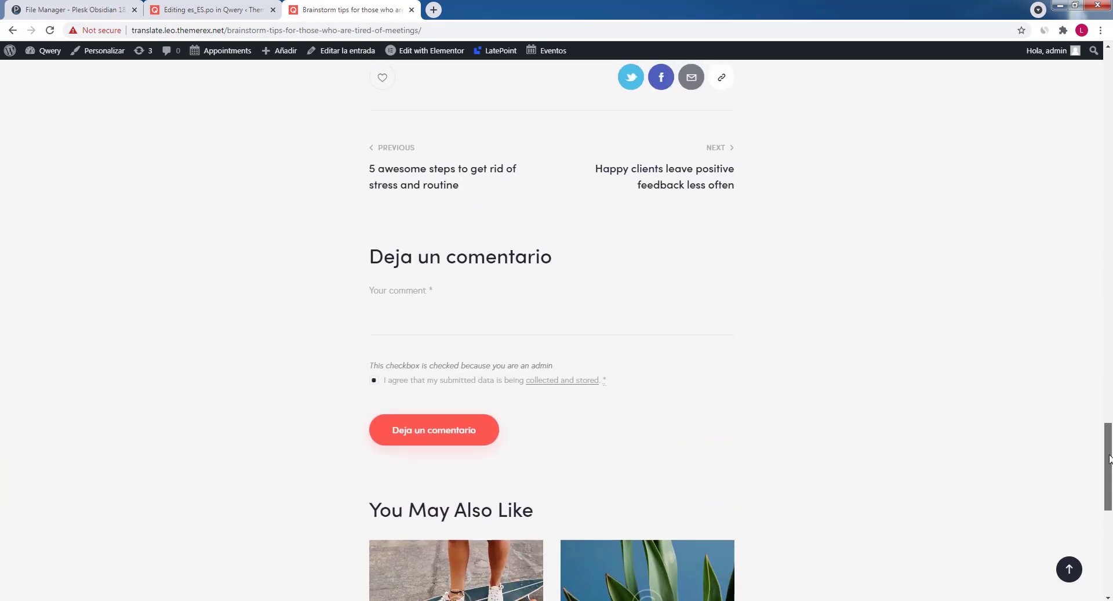
left_click(433, 290)
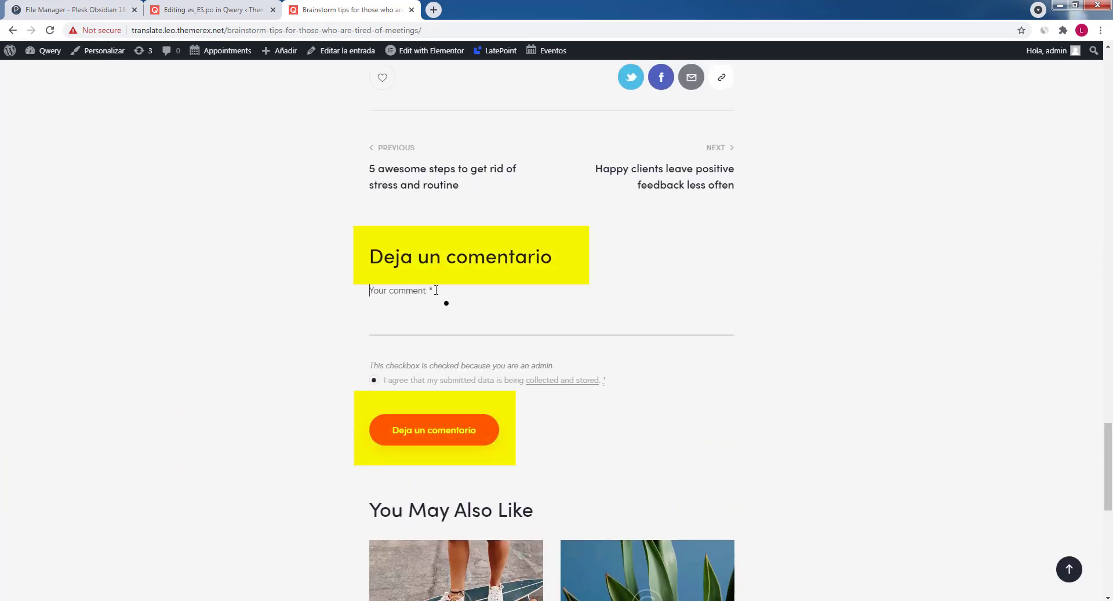
- Translate the theme string "Your comment" as "Tu comentario", save it and reload the blog post
left_click(213, 7)
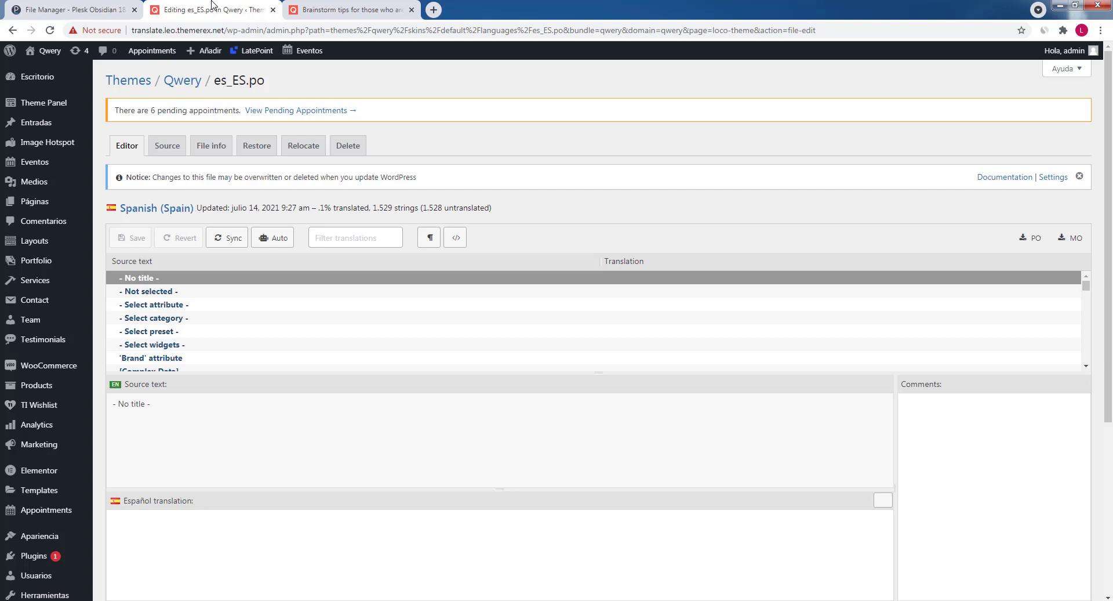
left_click(354, 237)
type("your comm")
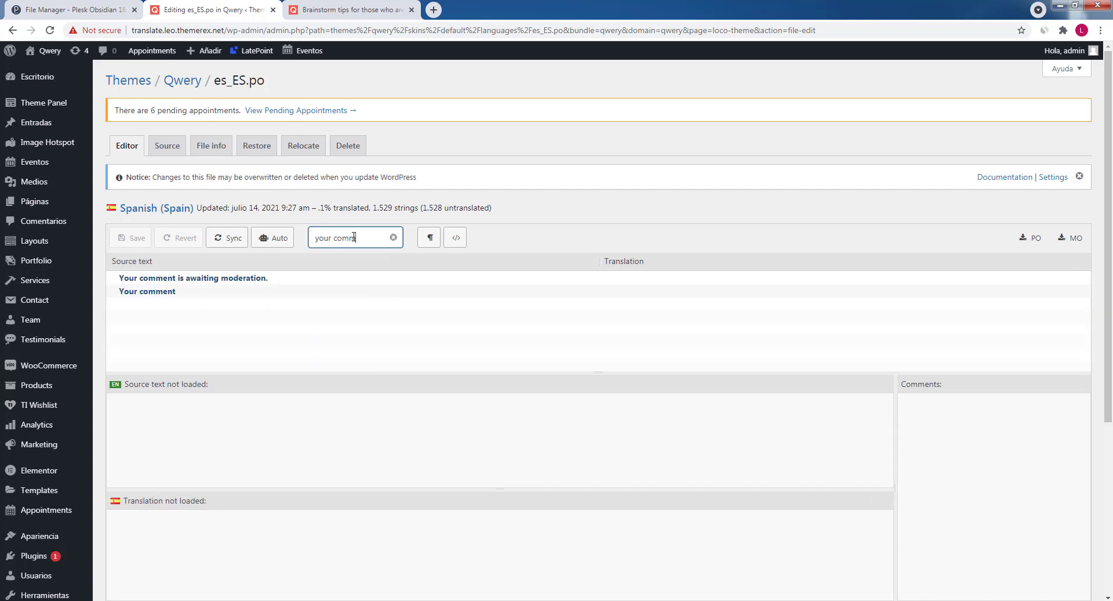
left_click(188, 293)
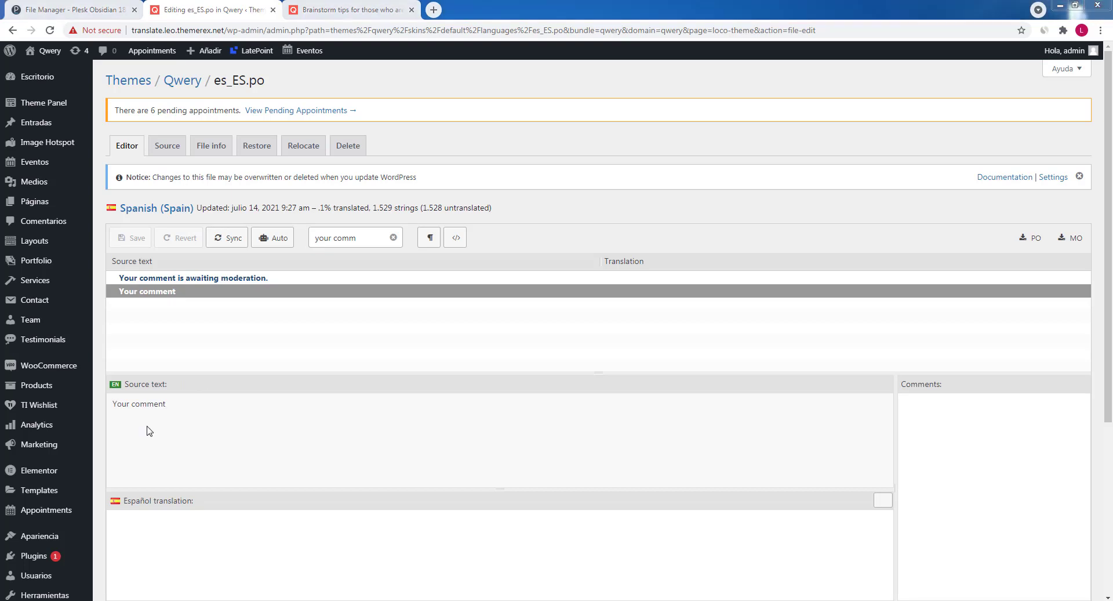
left_click(186, 517)
type("tu comentario")
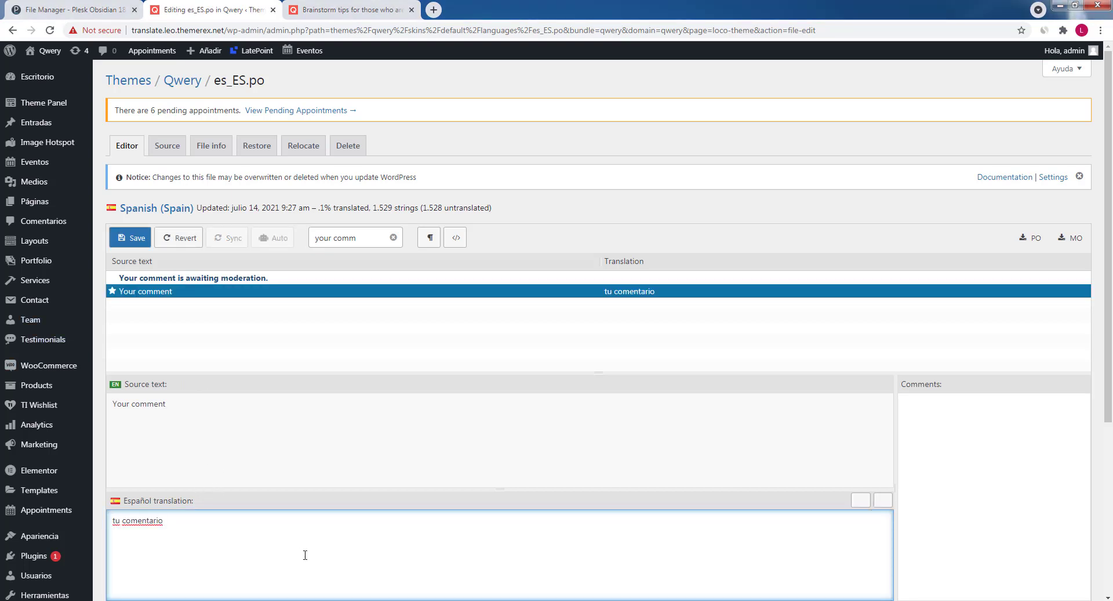
key("Delete")
type("T")
left_click(130, 238)
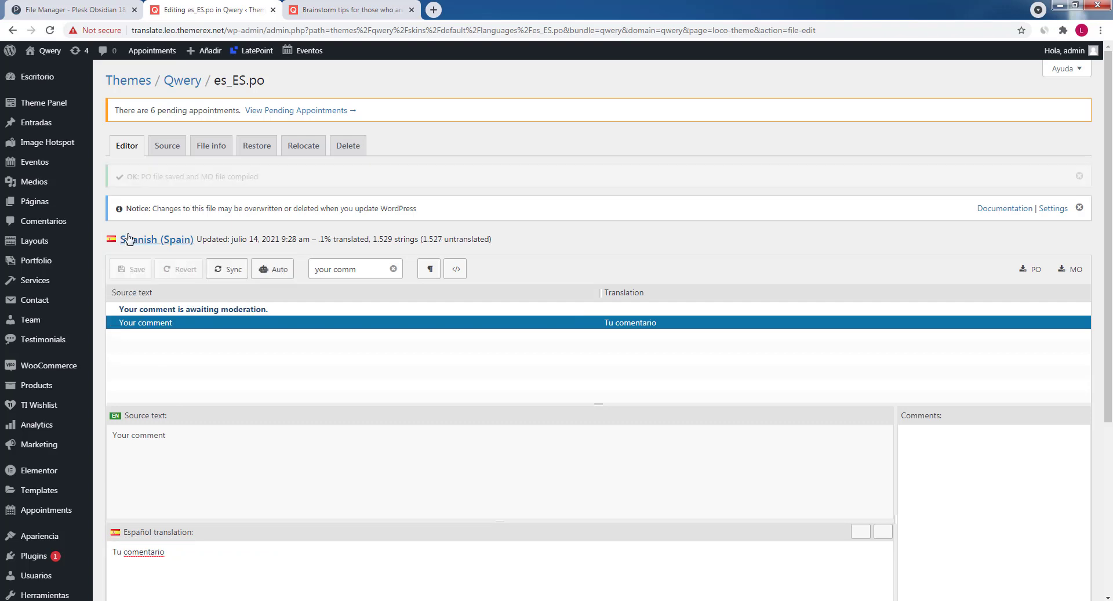
key("ctrl+Tab")
left_click(50, 31)
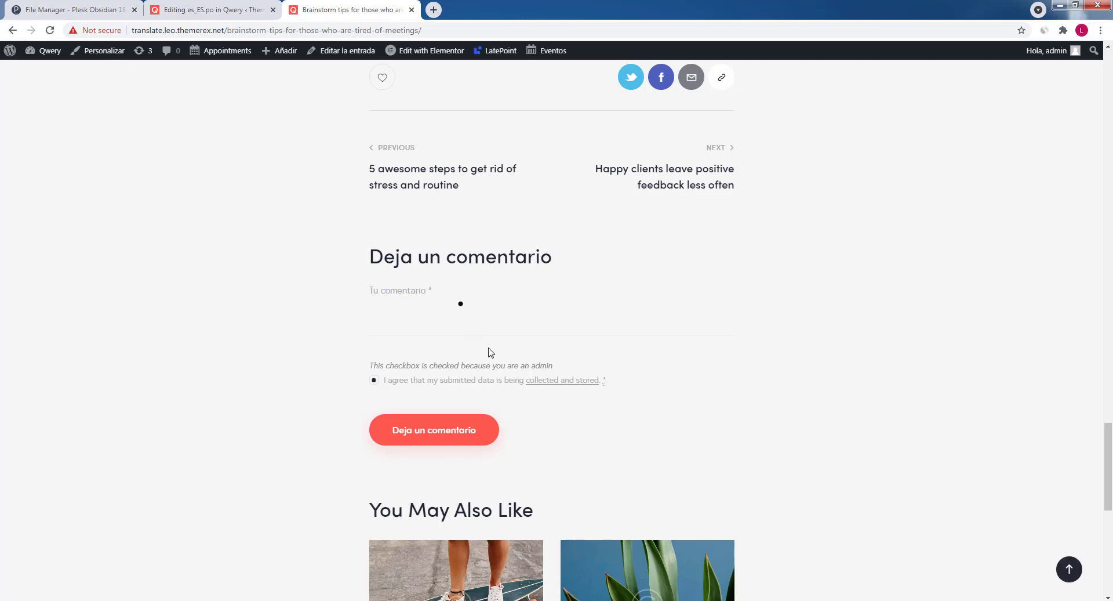
- Search the Qwery theme's strings for the comment form's text "This checkbox is checked" and clear the filter again
left_click_drag(372, 366, 464, 367)
left_click(260, 5)
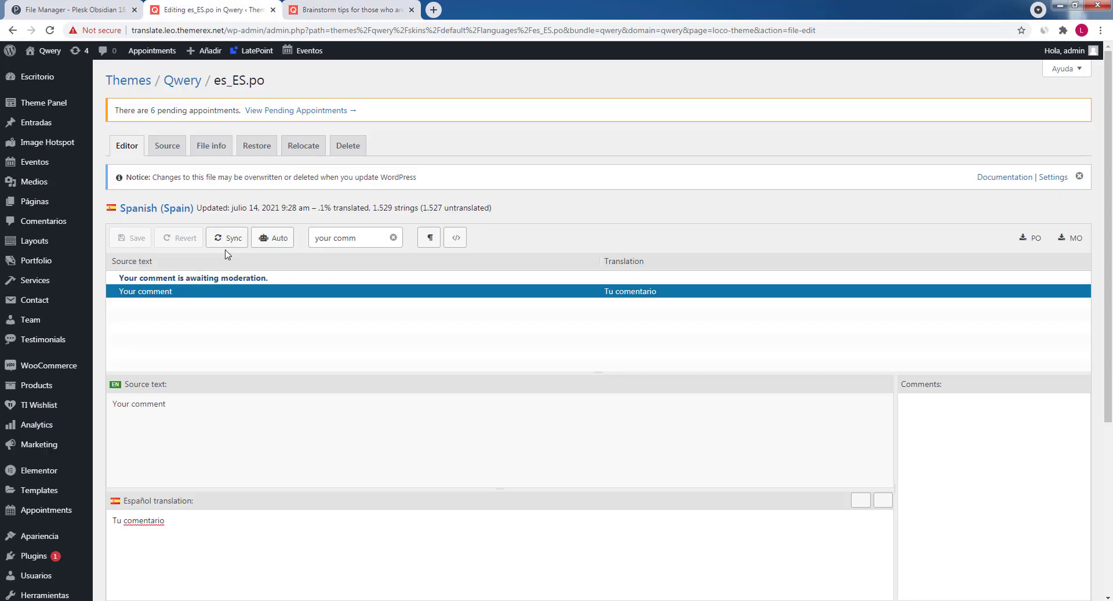
left_click(323, 238)
key("ctrl+a")
key("ctrl+v")
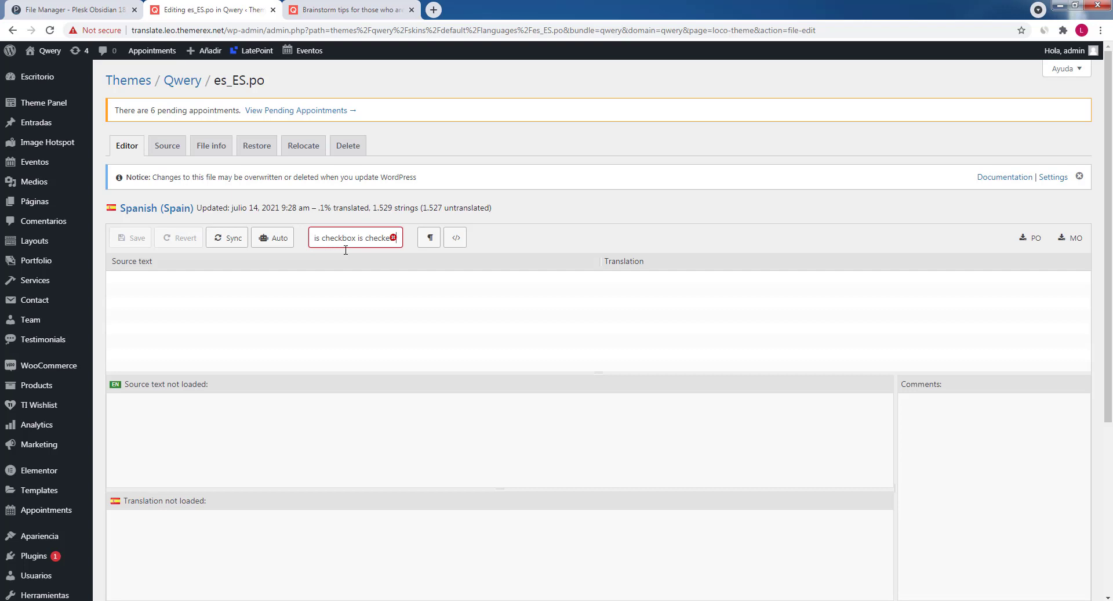
key("ctrl+a")
key("BackSpace")
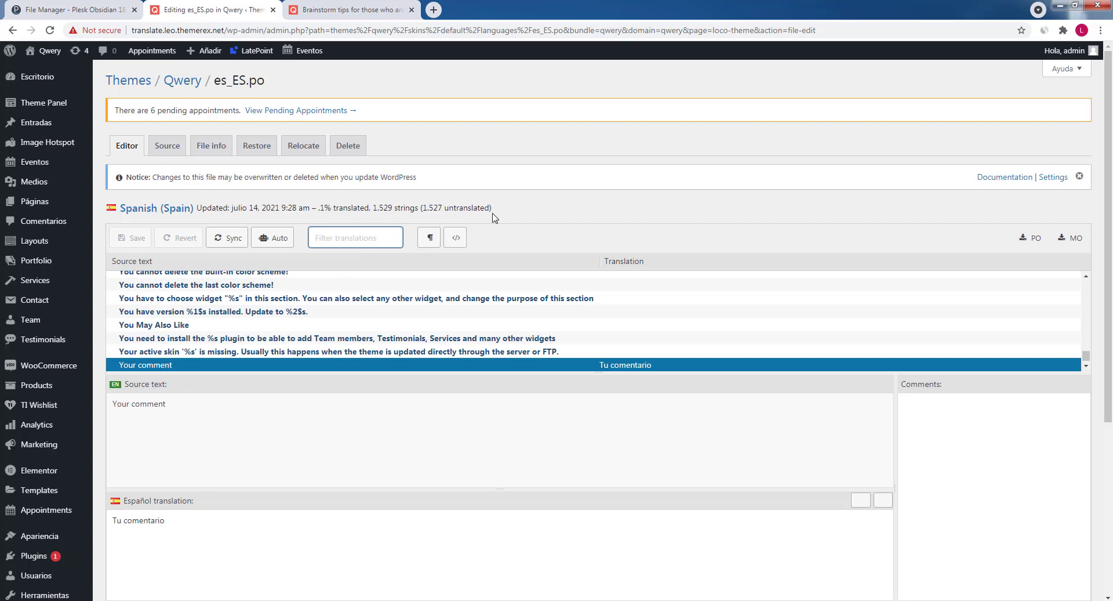
- Open the Spanish translation file of the WP GDPR Compliance plugin in Loco Translate
left_click(566, 207)
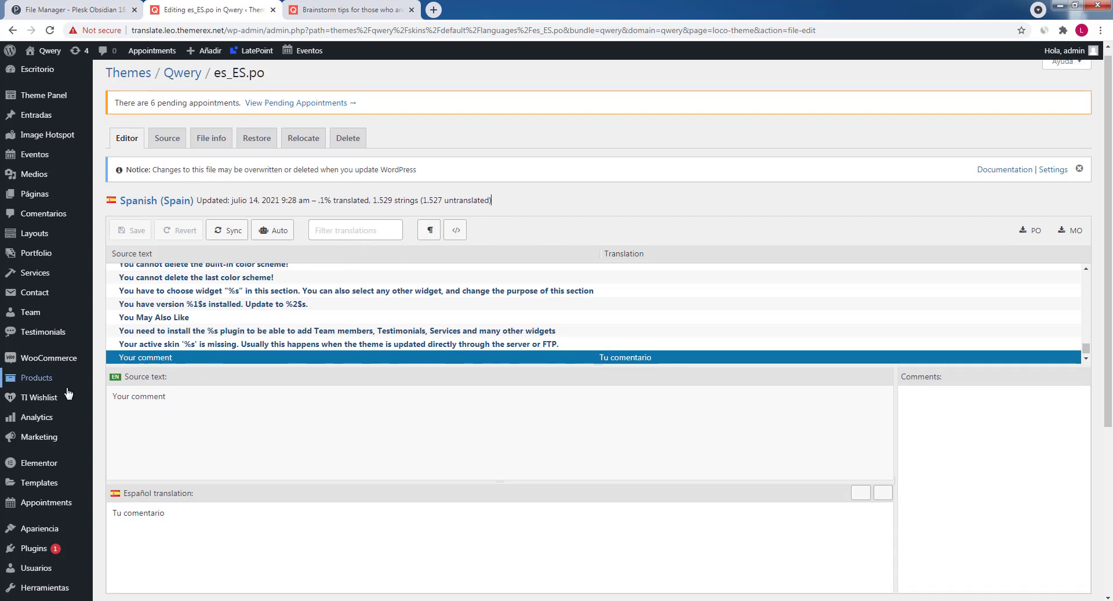
scroll(63, 461, "down", 4)
left_click(19, 543)
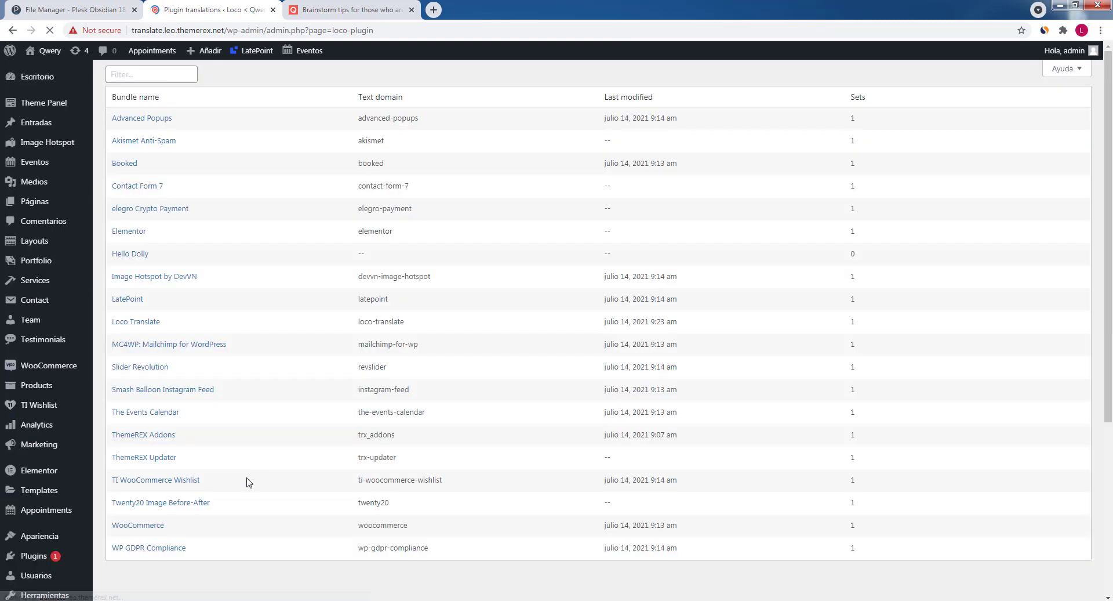
scroll(145, 502, "down", 1)
scroll(145, 503, "down", 2)
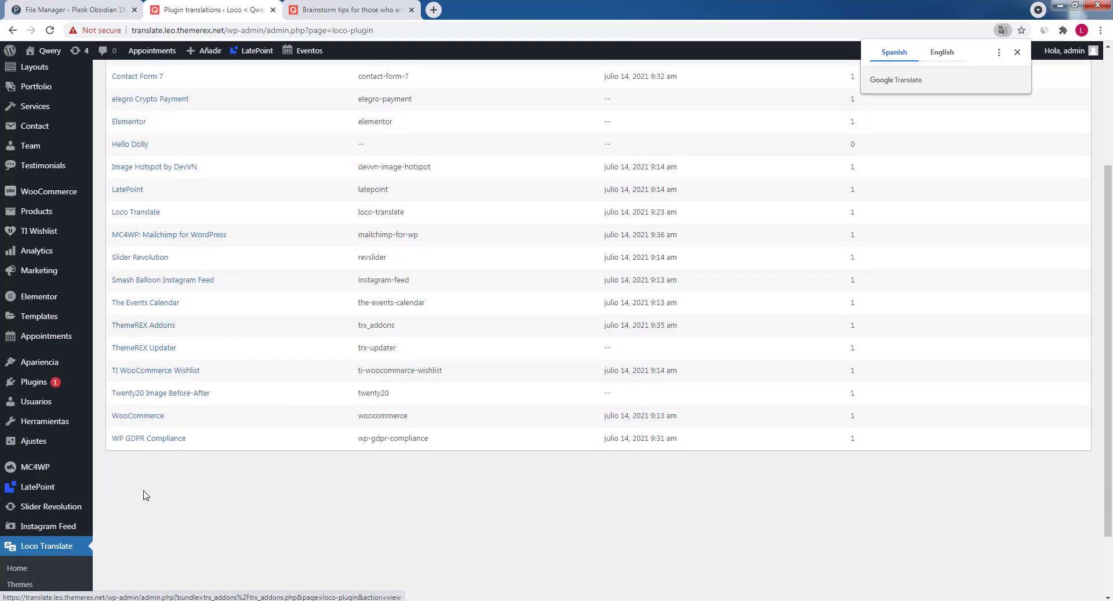
left_click(139, 439)
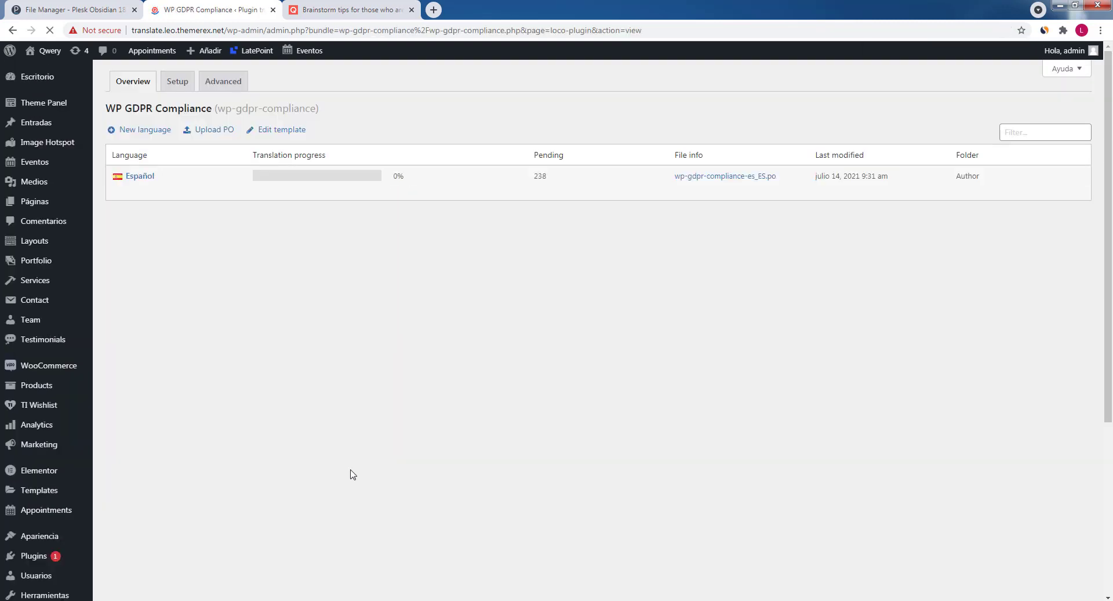
left_click(118, 257)
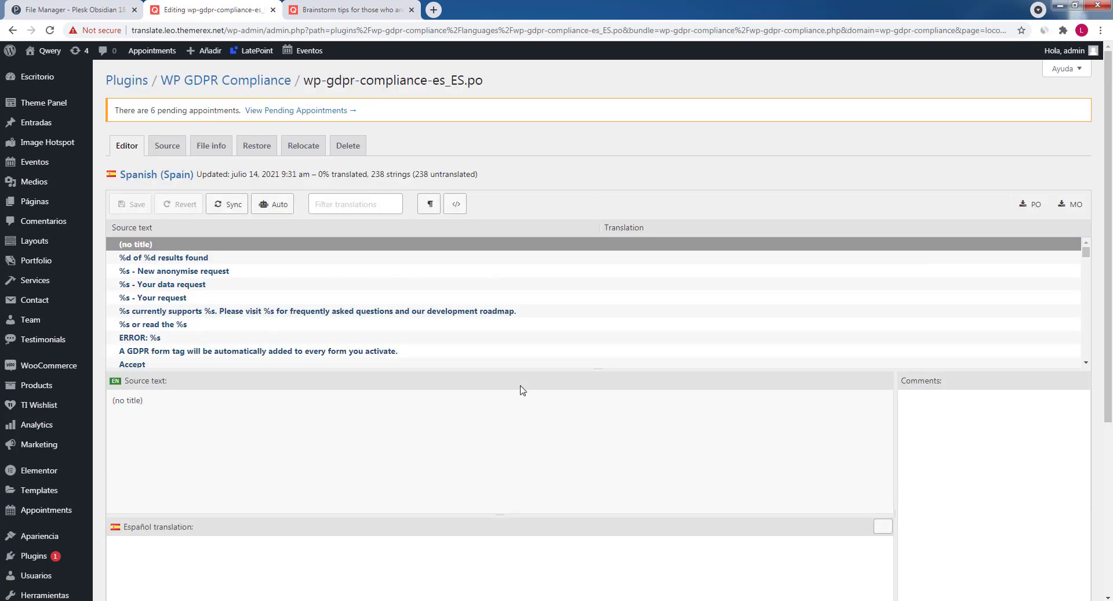
- Copy "checked because" from the blog post's comment form and filter the WP GDPR Compliance strings by that text
left_click(349, 6)
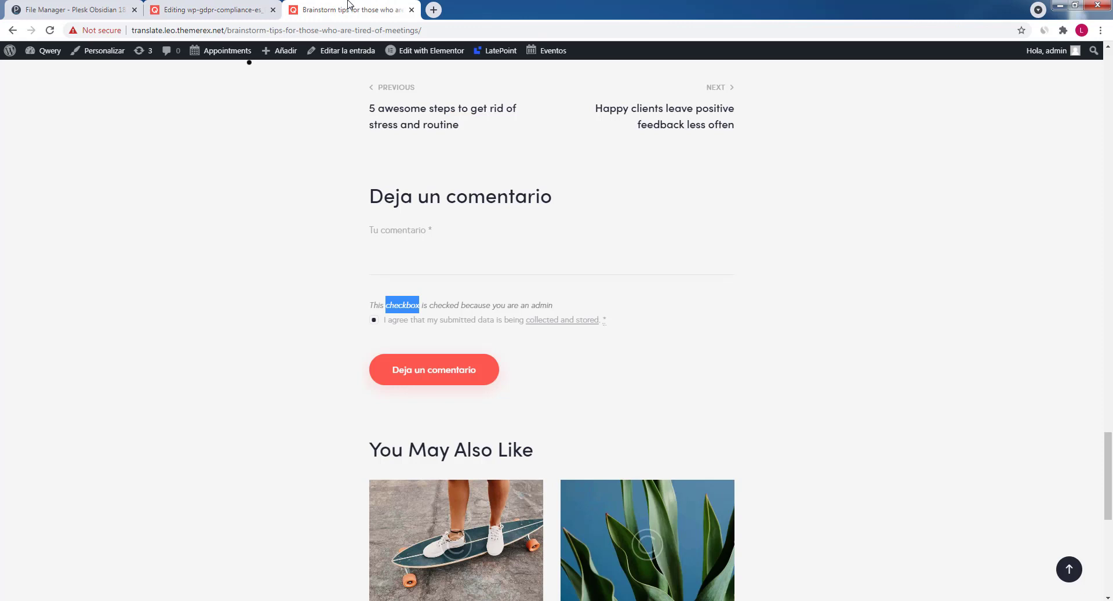
left_click(489, 307)
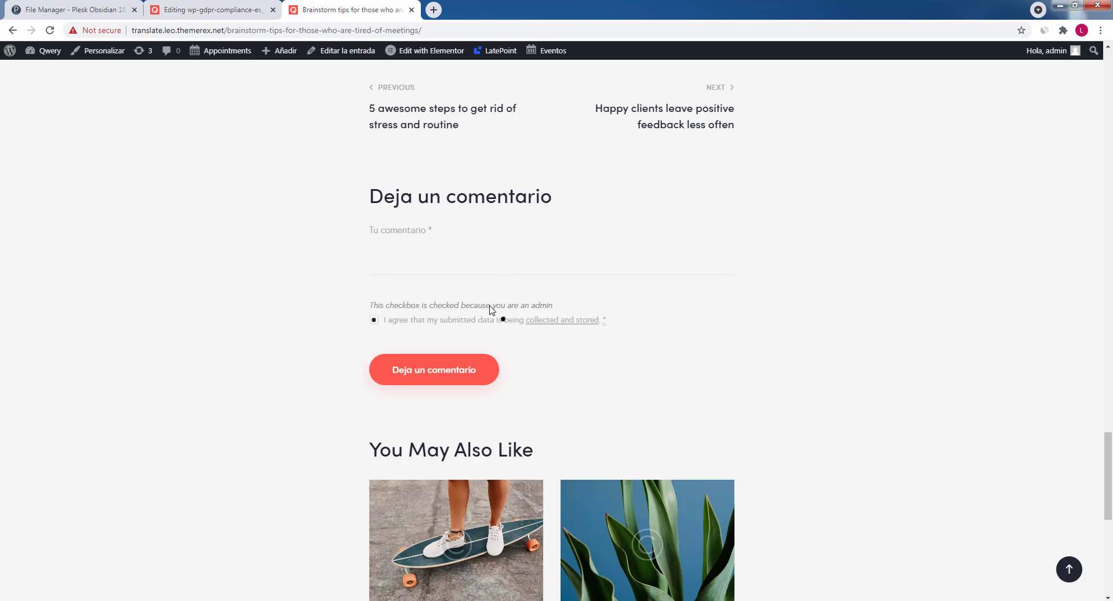
left_click_drag(491, 306, 431, 312)
key("ctrl+c")
left_click(212, 9)
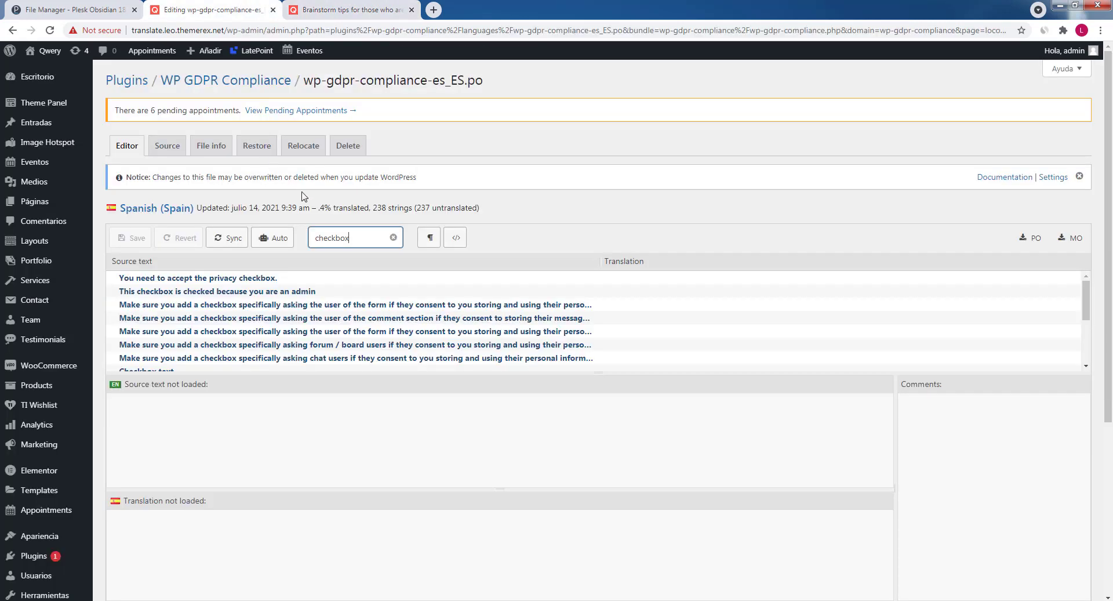
key("ctrl+a")
key("ctrl+v")
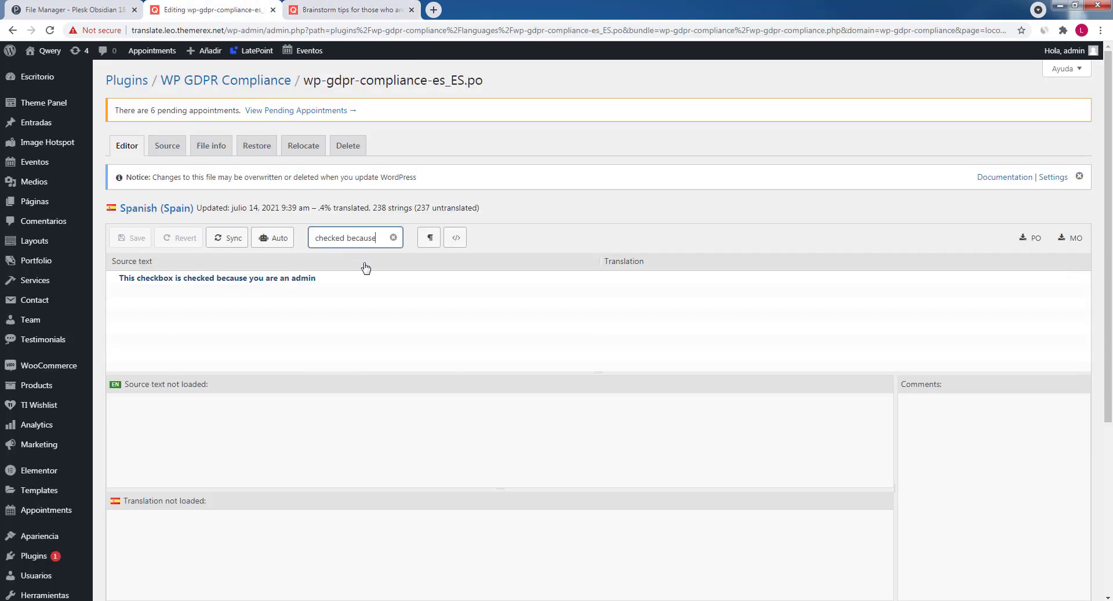
- Translate the string "This checkbox is checked because you are an admin" as "Esta casilla de verificación está marcada porque eres un administrador" and save the file
left_click(235, 281)
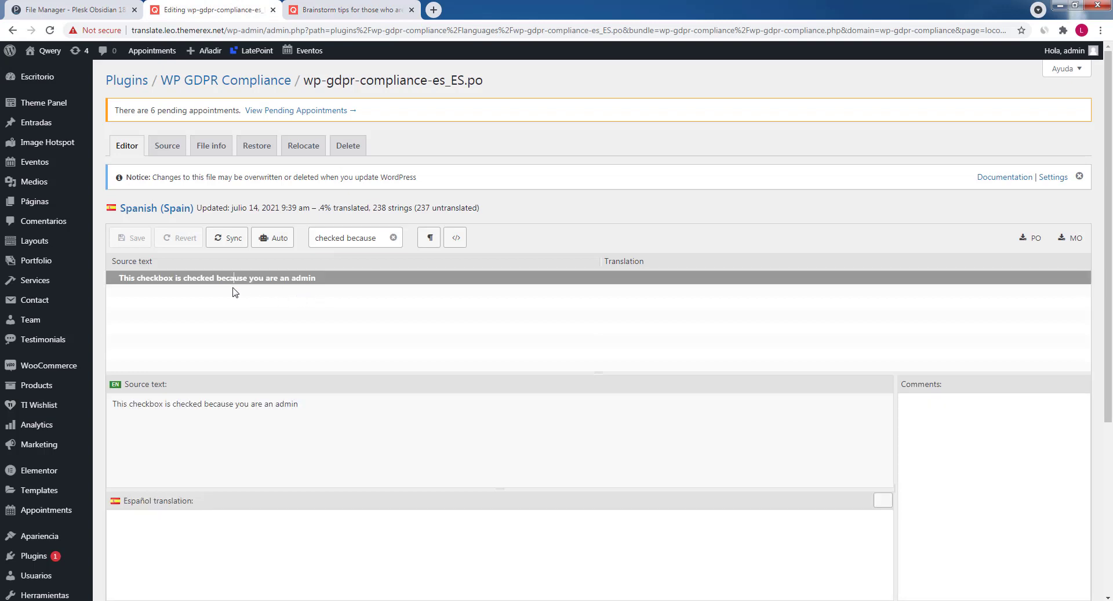
left_click(195, 520)
key("ctrl+v")
scroll(195, 406, "down", 5)
scroll(198, 290, "up", 3)
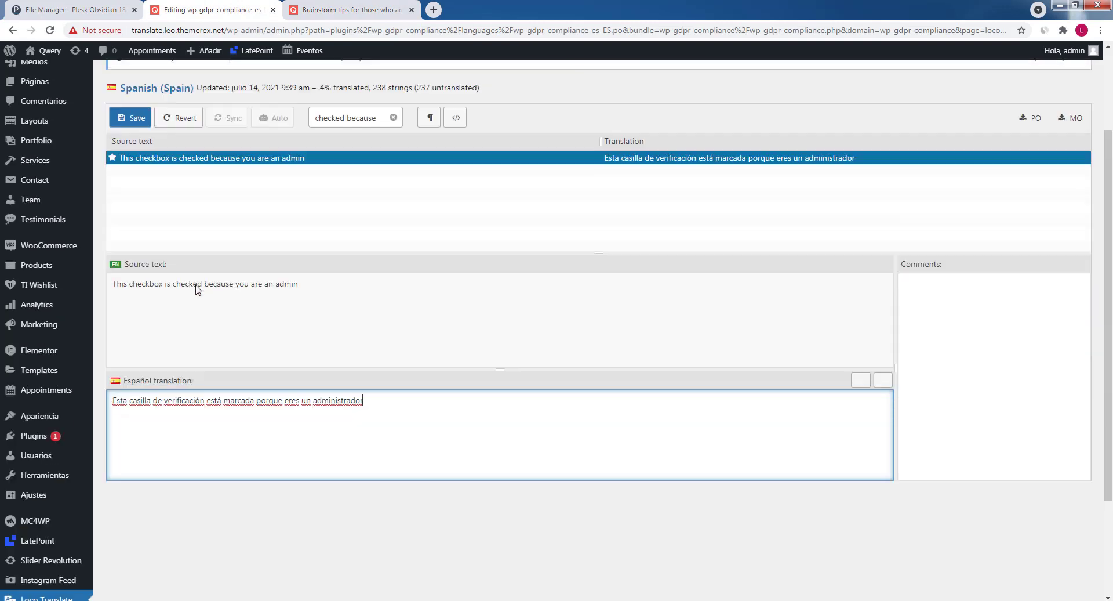
scroll(197, 289, "up", 2)
left_click(132, 238)
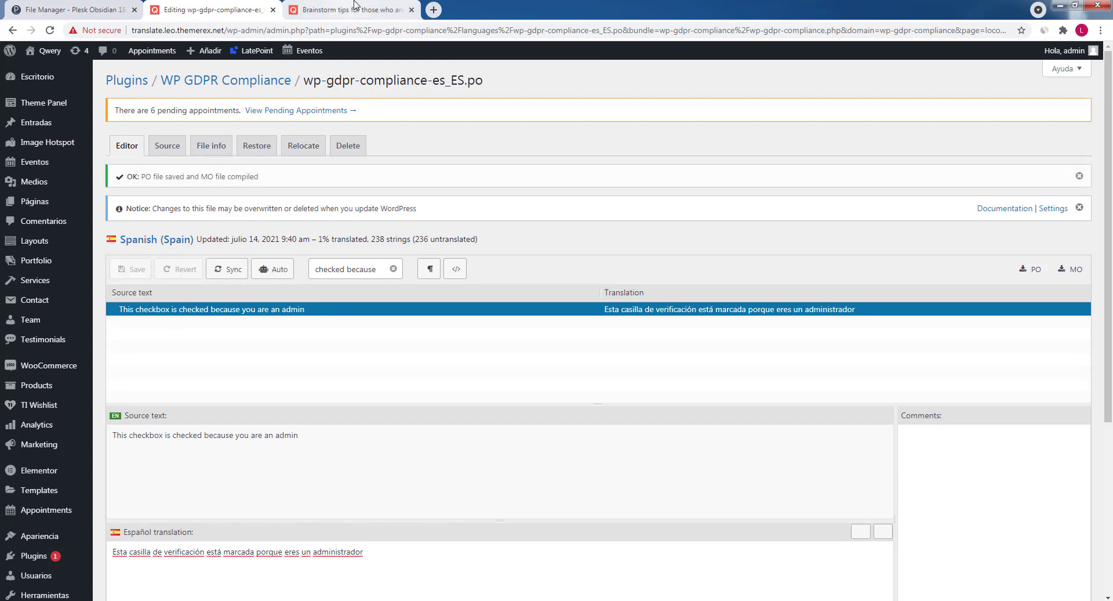
- Reload the "Brainstorm tips" blog post and examine the checkbox notice in its comment form
left_click(356, 9)
left_click(50, 30)
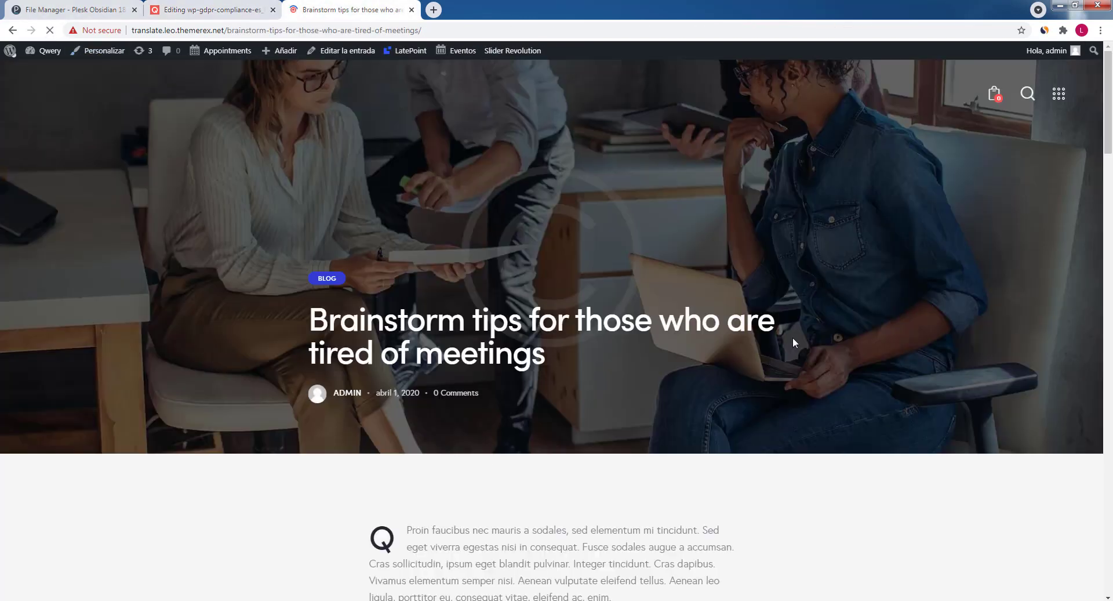
scroll(793, 342, "down", 20)
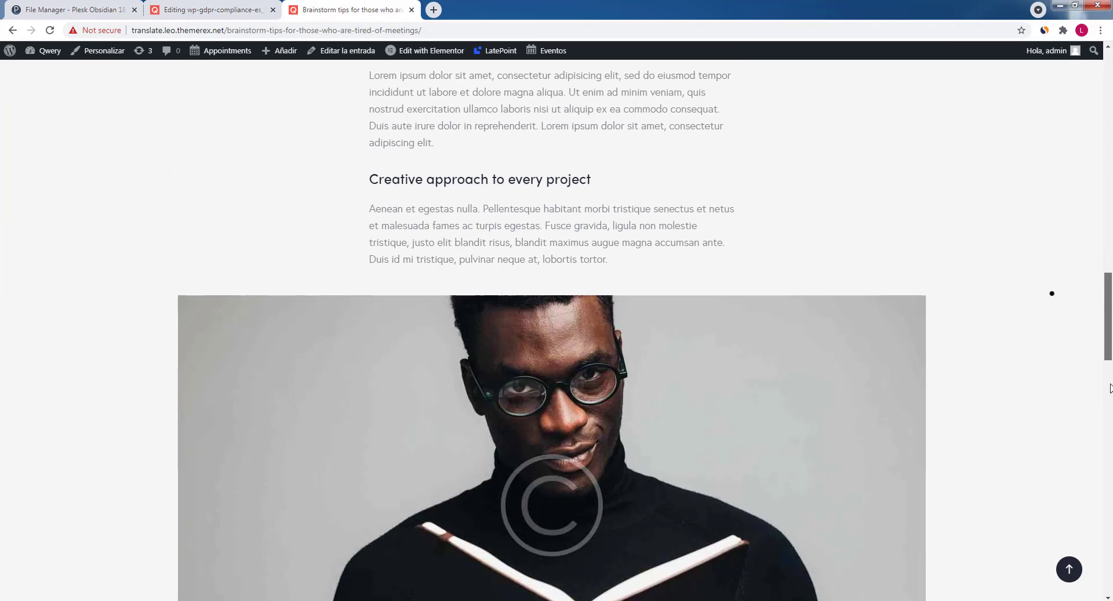
scroll(1110, 387, "down", 15)
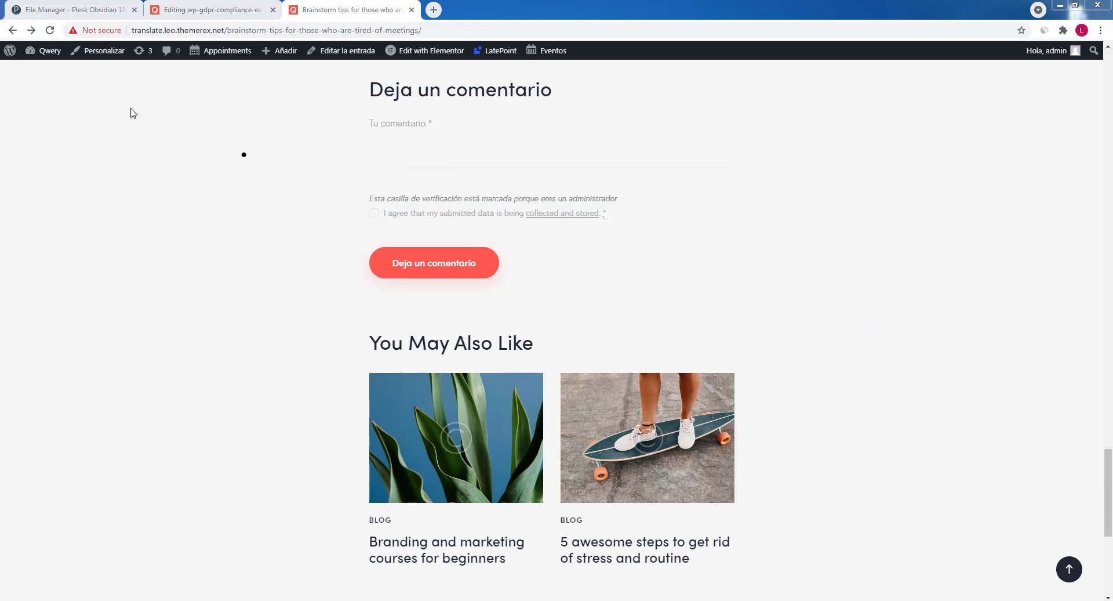
- Switch to the Plesk File Manager and open the site's folder wp-content/themes/qwery/skins/default/languages
left_click(82, 8)
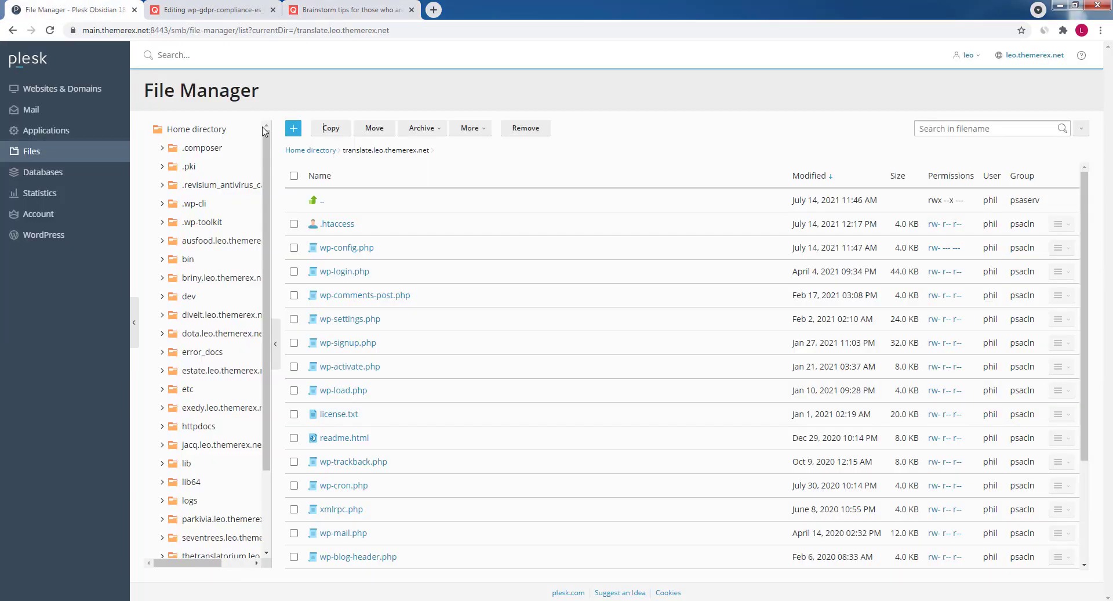
scroll(365, 323, "down", 3)
left_click(341, 510)
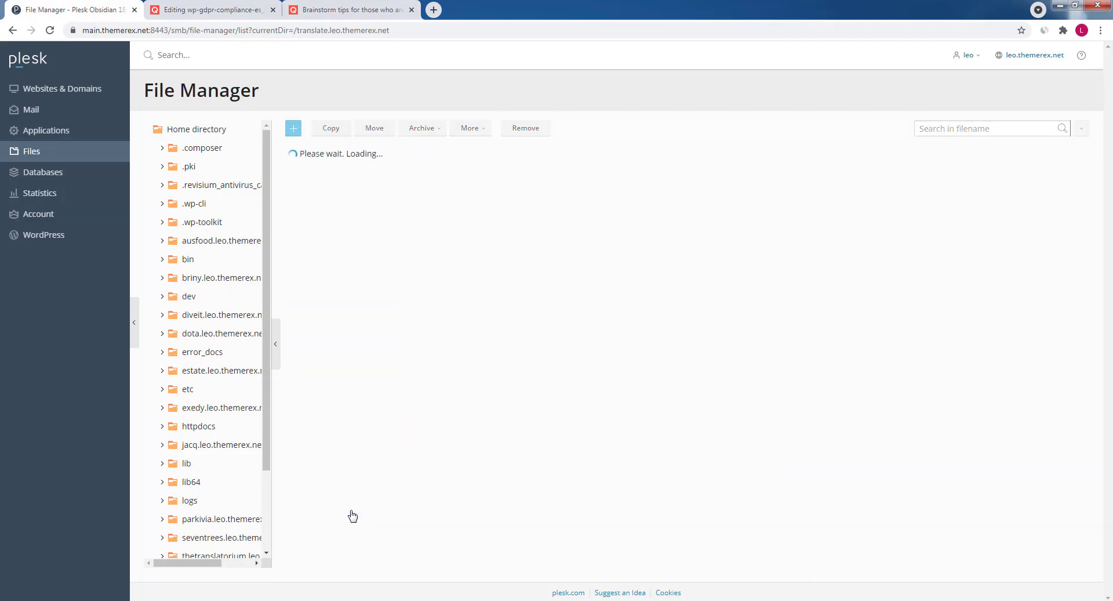
left_click(339, 348)
left_click(333, 249)
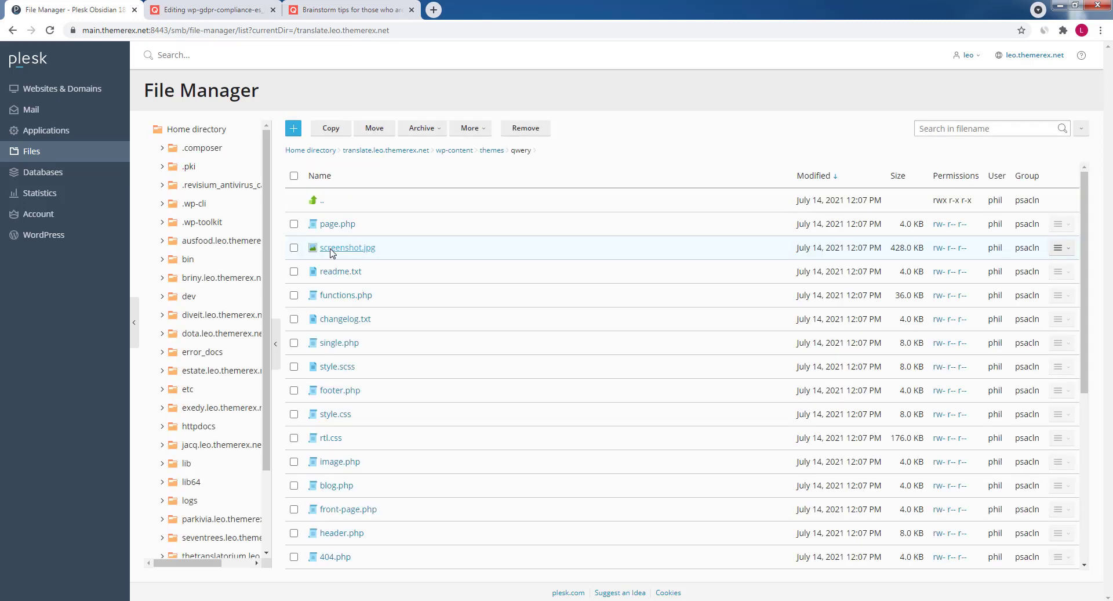
scroll(333, 279, "down", 5)
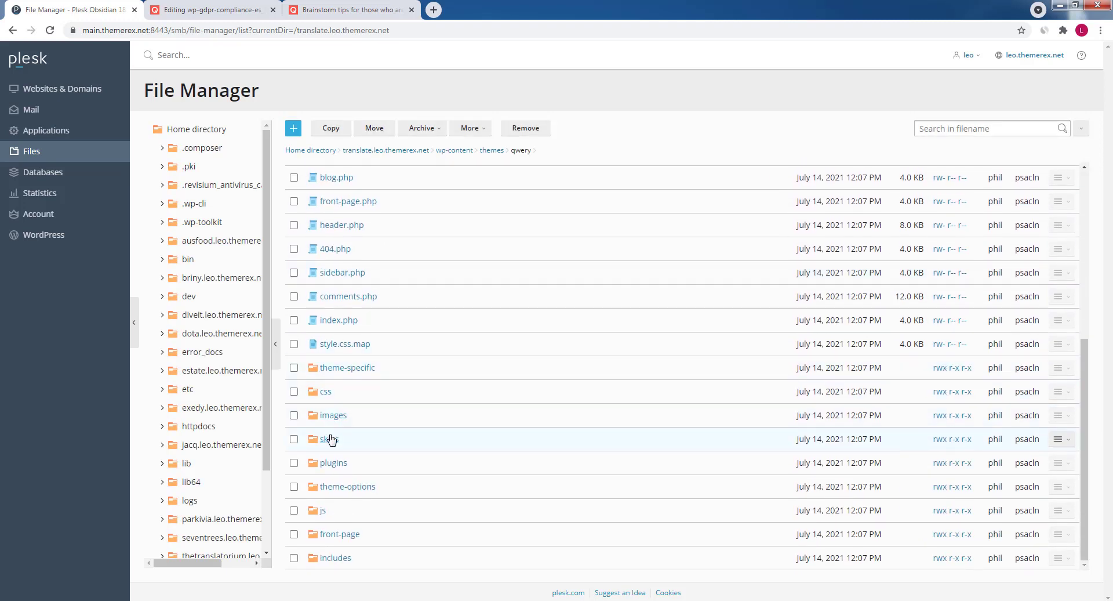
left_click(330, 439)
left_click(332, 437)
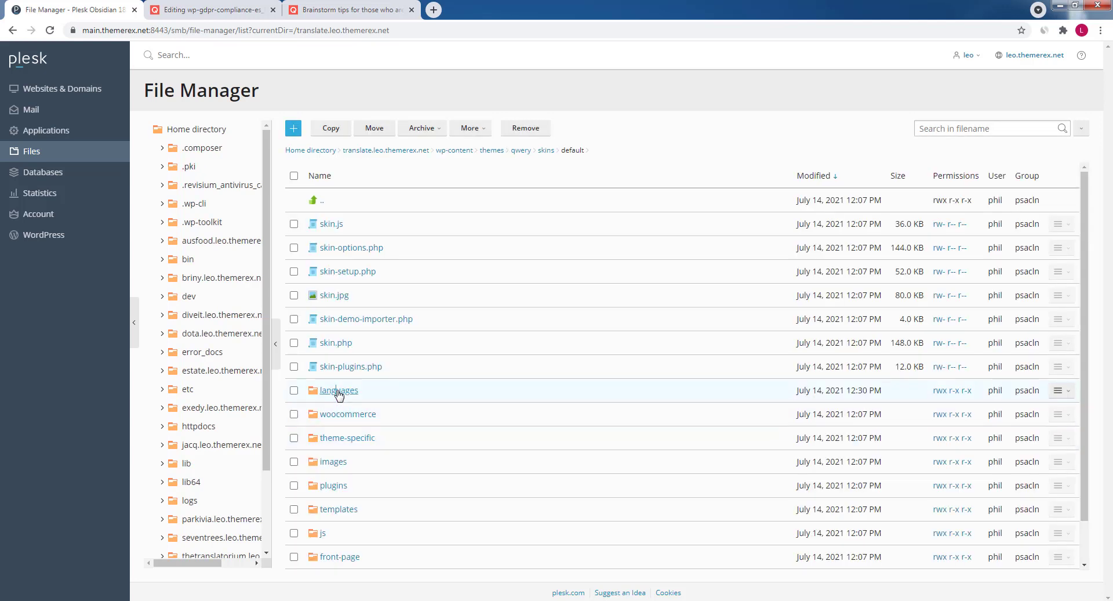
left_click(335, 390)
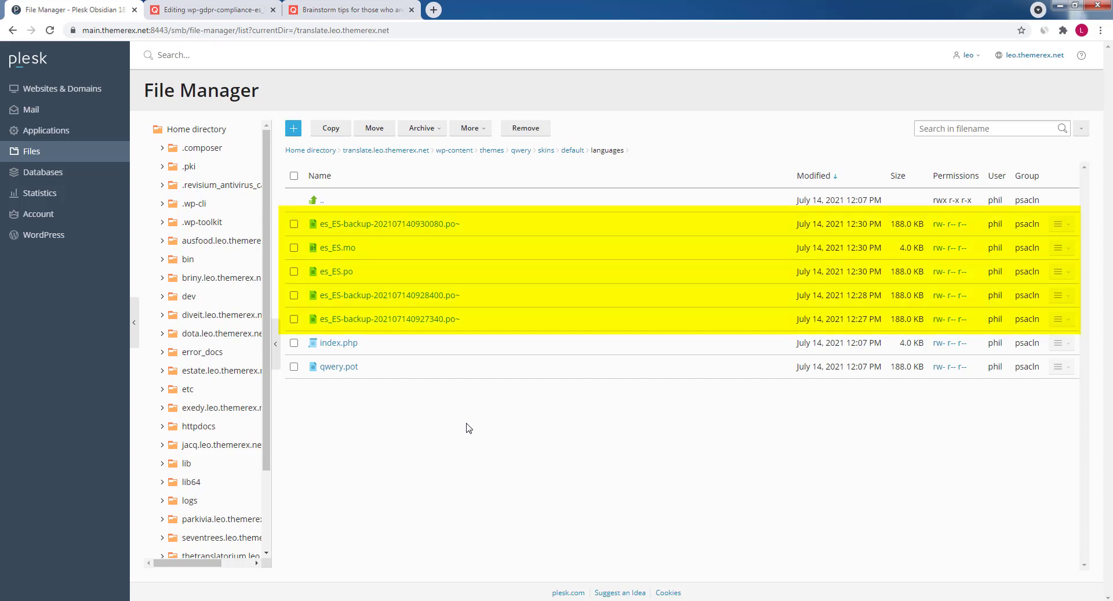
- Open es_ES.po in the code editor, examine the "Leave a comment" entry and its translation, and close the file
left_click(338, 272)
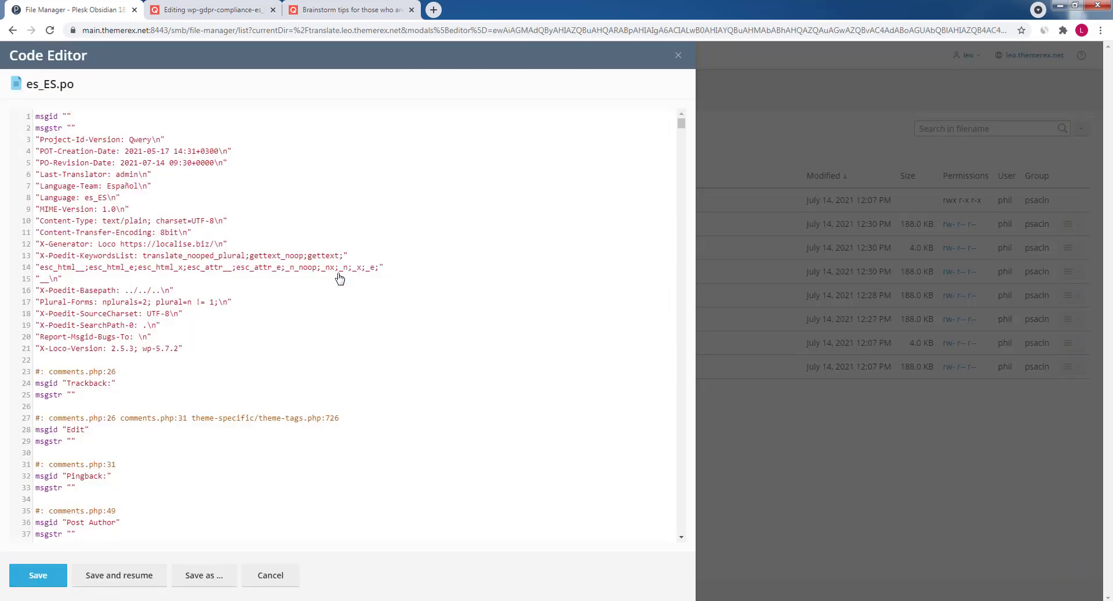
scroll(339, 277, "down", 4)
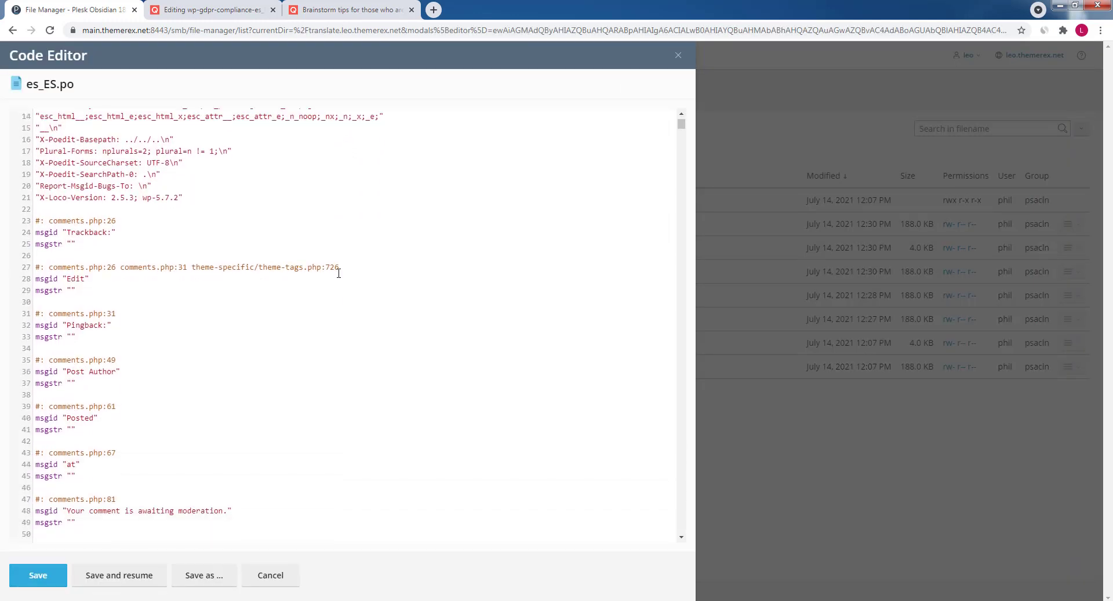
scroll(338, 273, "down", 1)
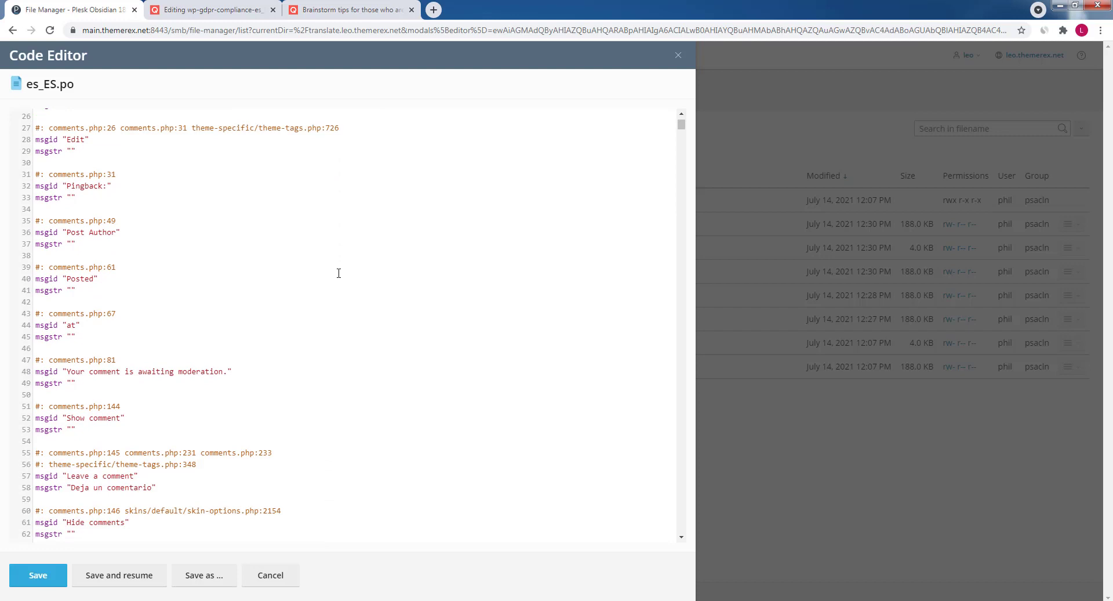
scroll(339, 273, "down", 1)
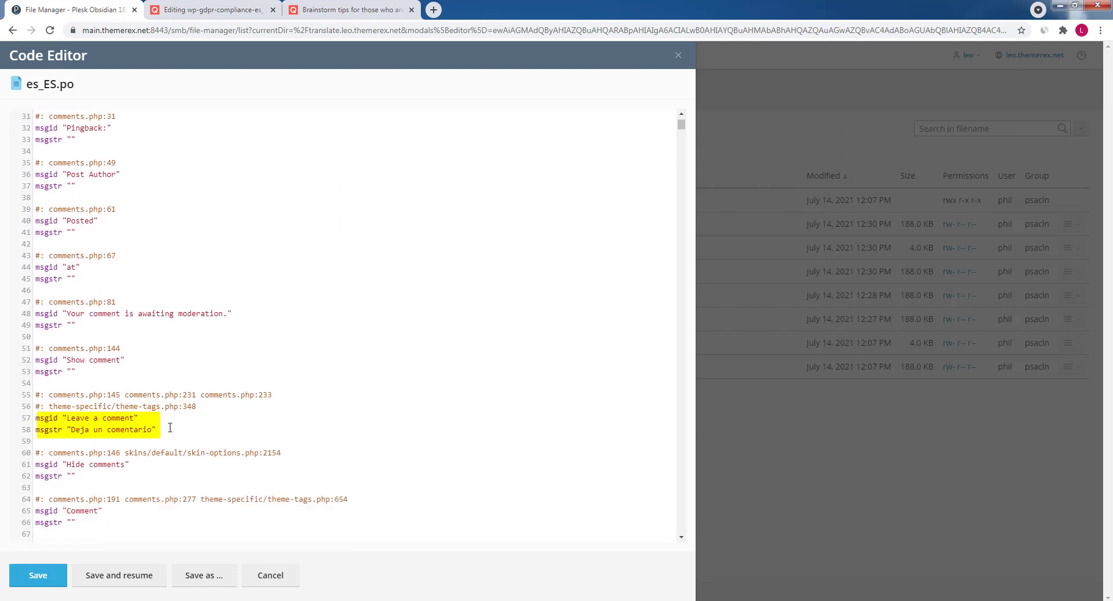
left_click(678, 58)
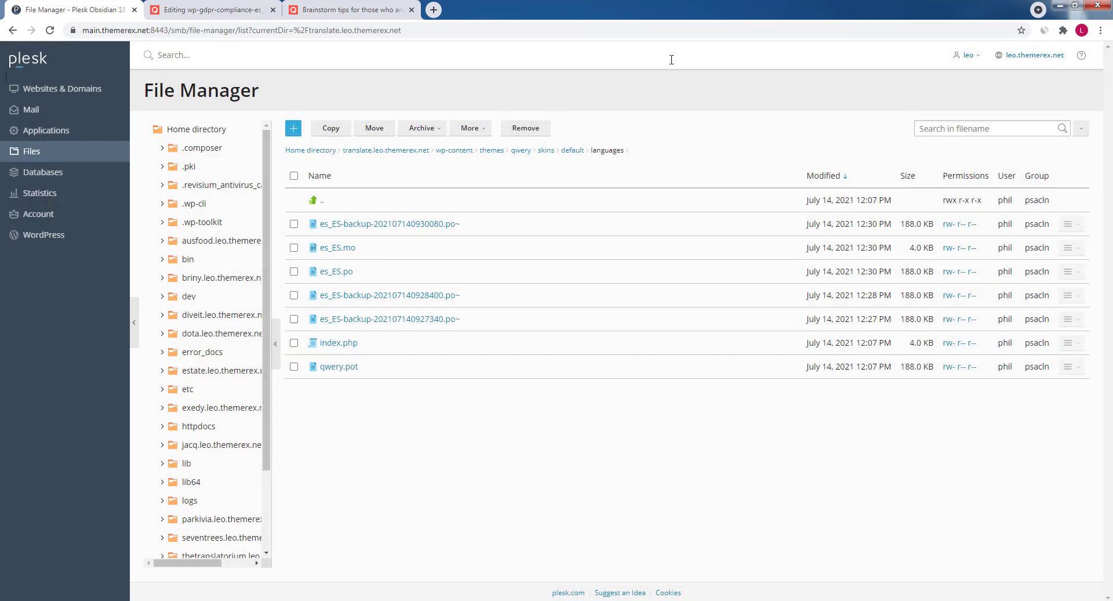
- Open the plugin's translation folder wp-content/plugins/wp-gdpr-compliance/languages
left_click(455, 150)
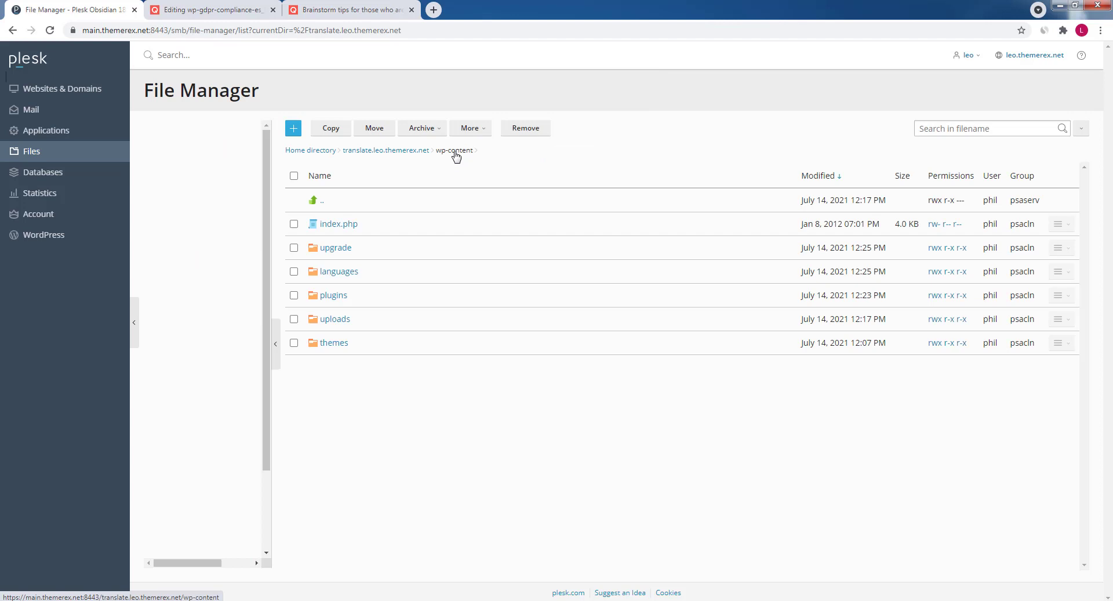
left_click(339, 296)
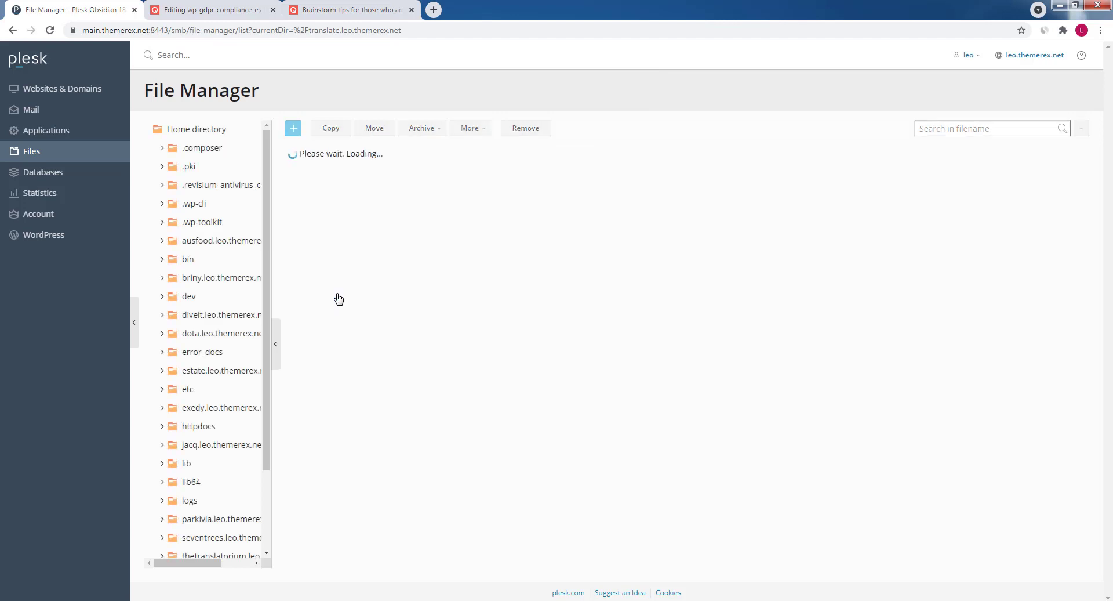
left_click(345, 296)
left_click(339, 342)
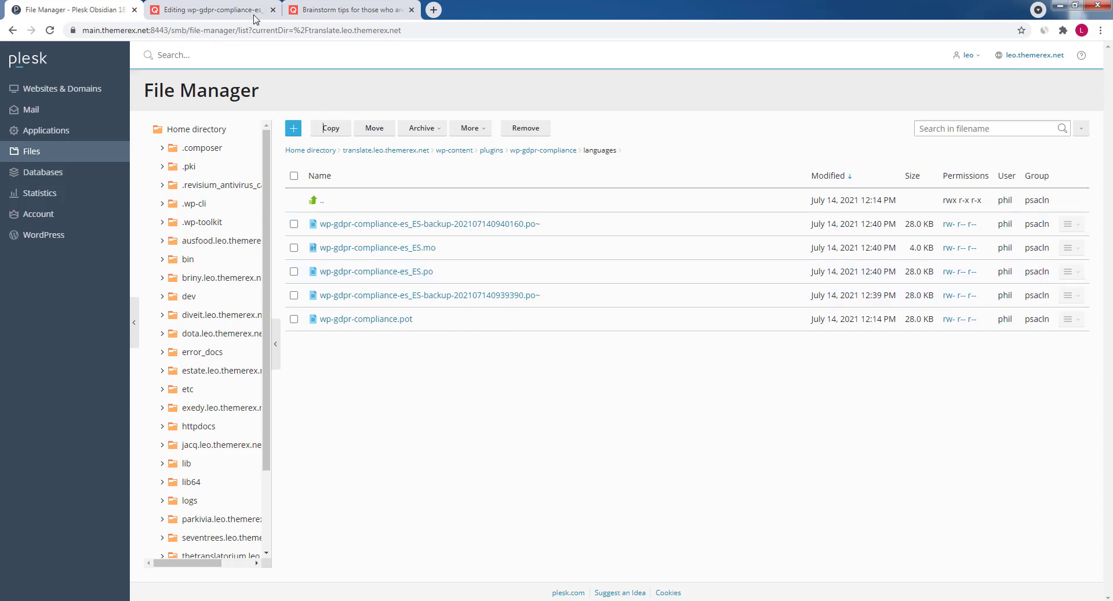
- Switch to the WordPress dashboard, deactivate the Loco Translate plugin and delete it from the site
left_click(237, 8)
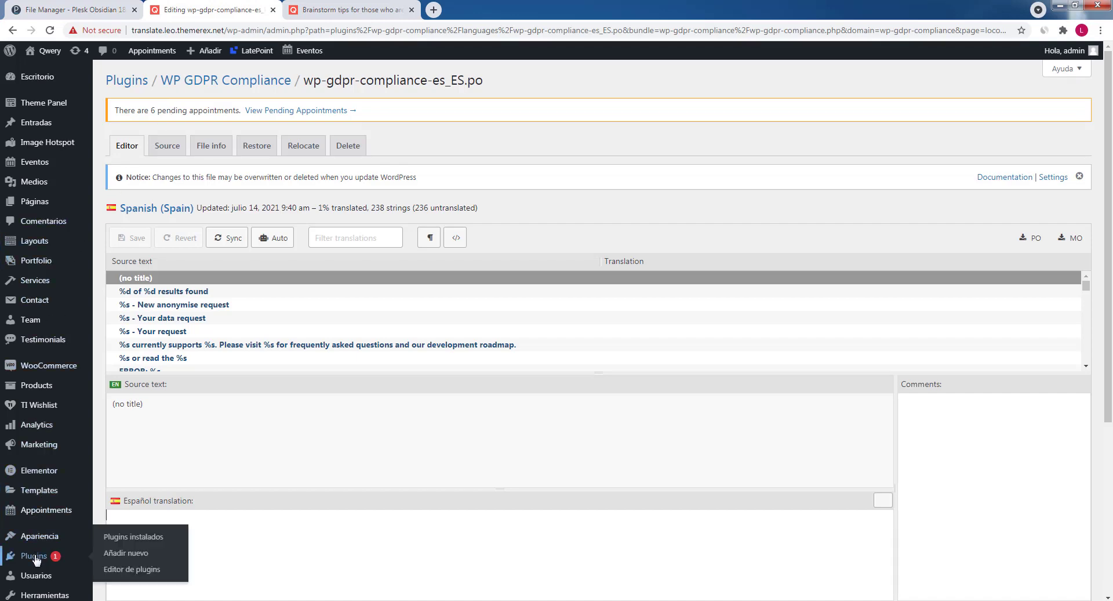
left_click(29, 557)
scroll(177, 520, "down", 5)
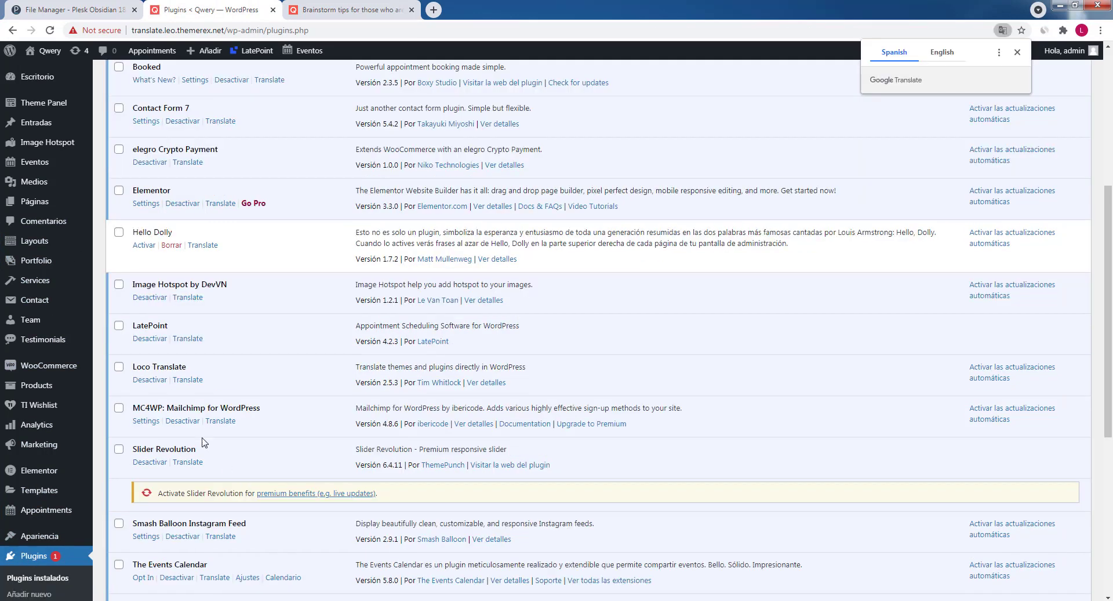
left_click(157, 381)
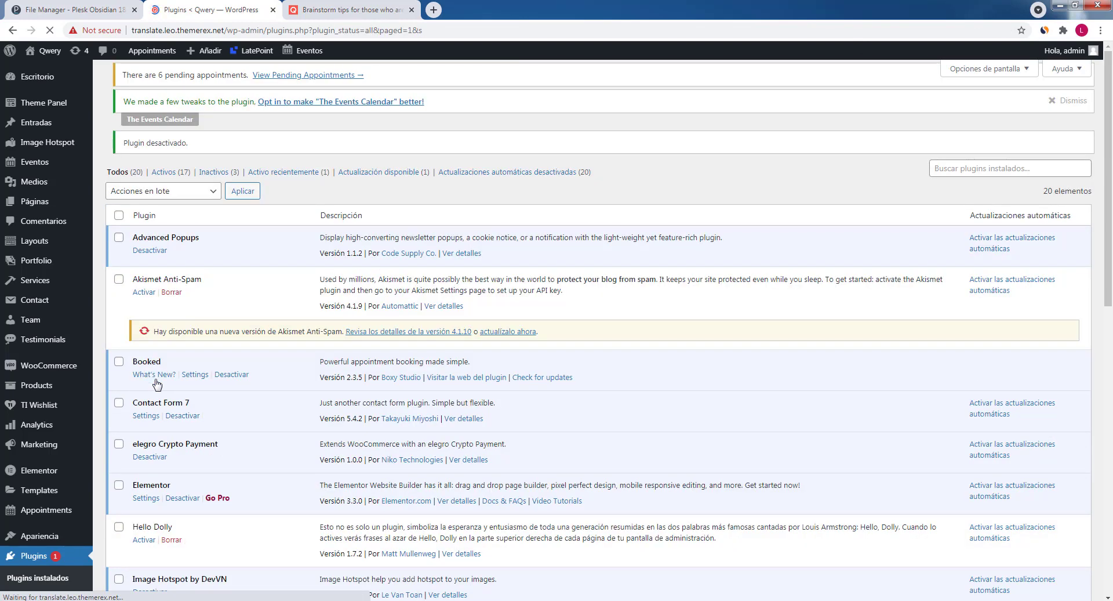
scroll(195, 467, "down", 4)
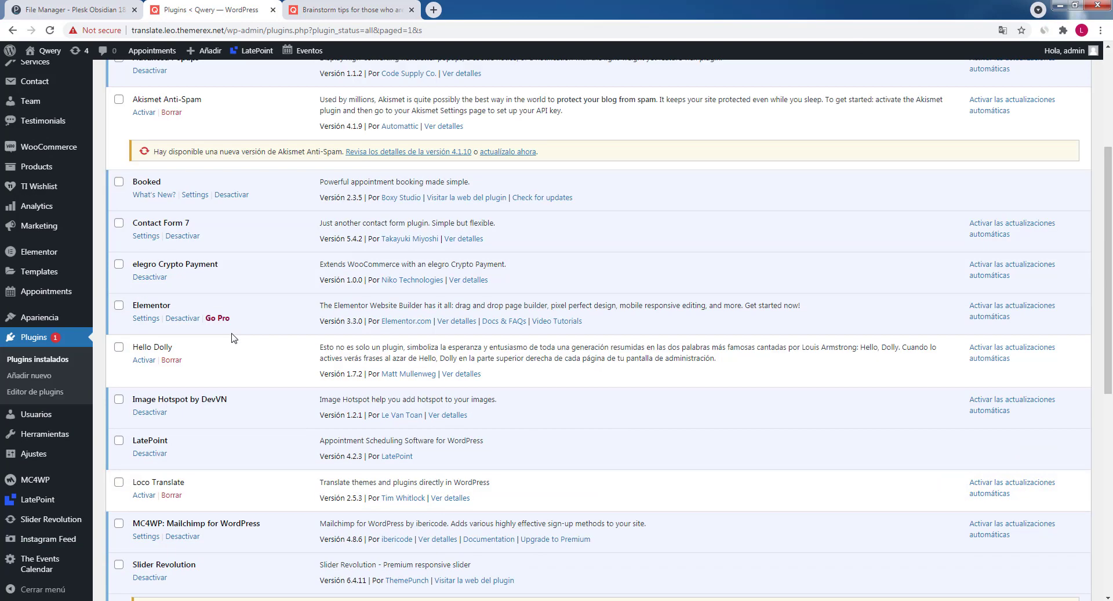
left_click(172, 482)
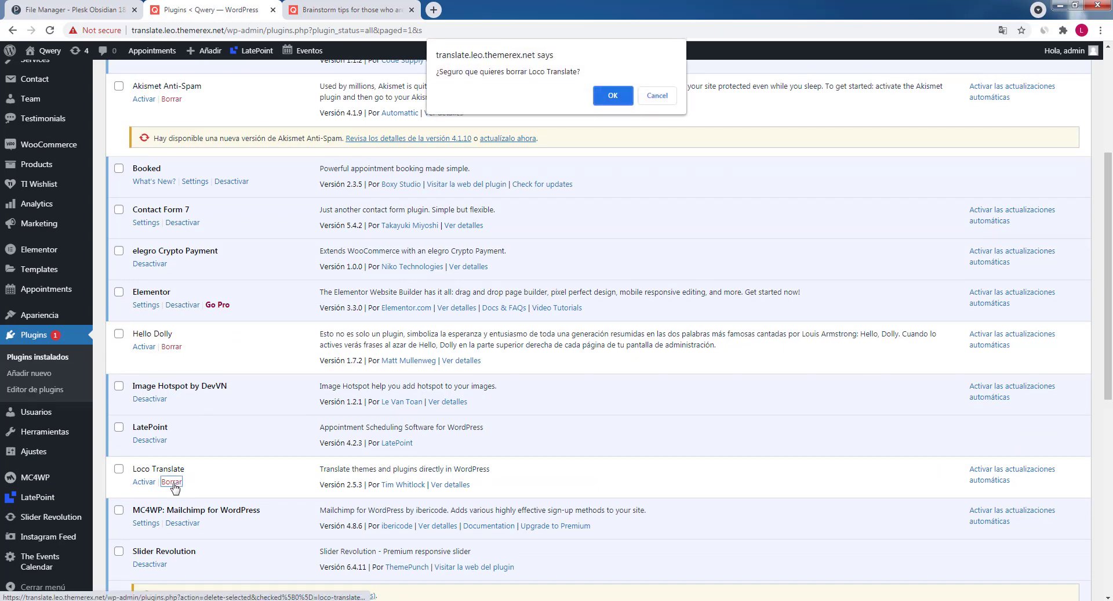
left_click(611, 94)
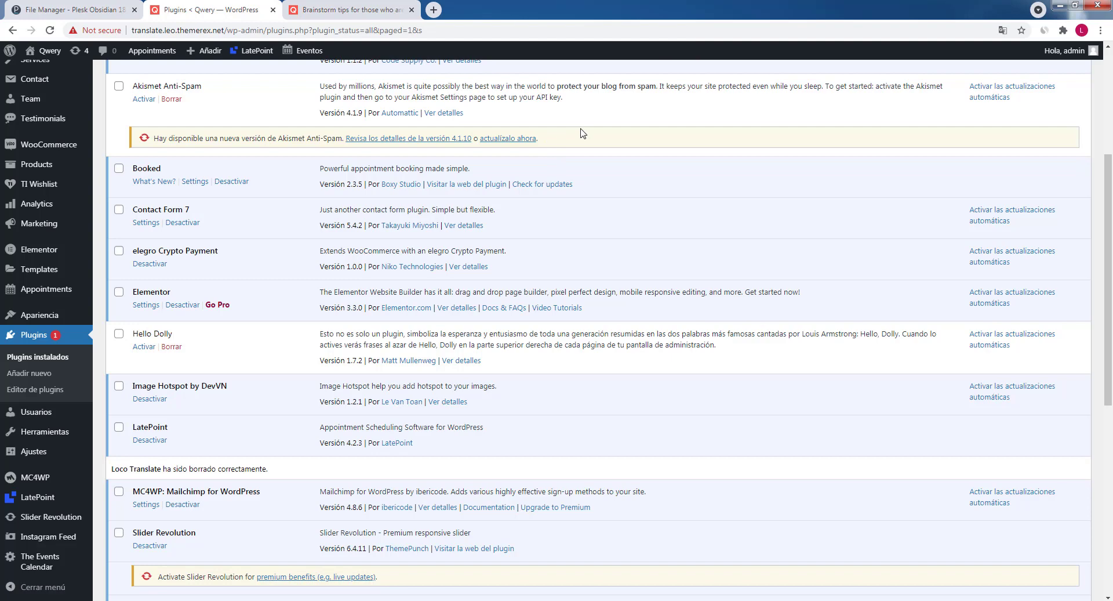
- Reload the blog post to check its comment form texts, and reload the WP GDPR Compliance languages folder in Plesk
left_click(360, 8)
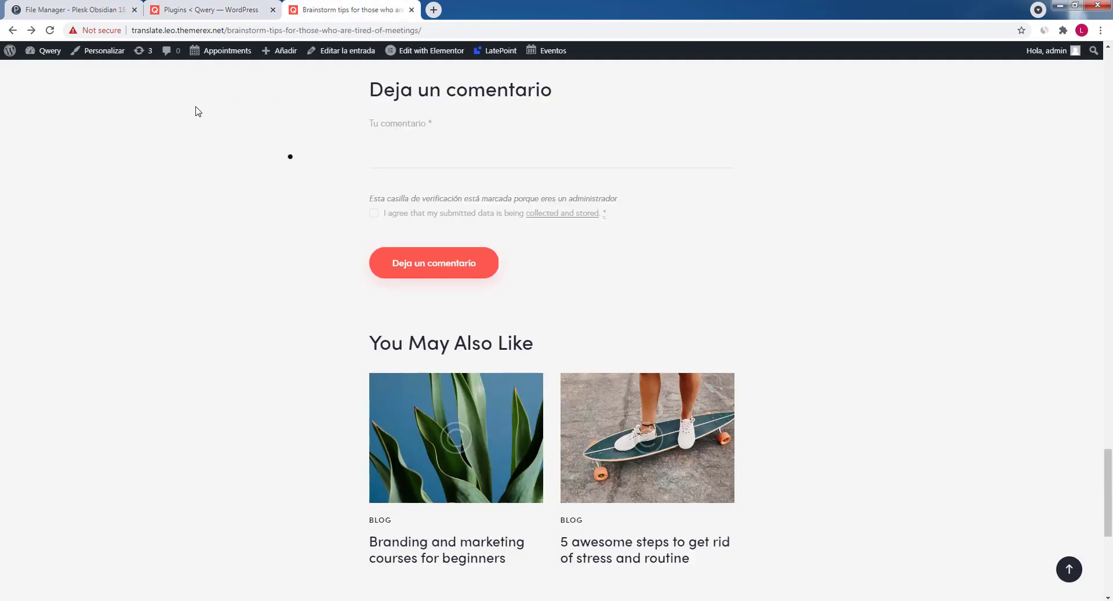
left_click(50, 30)
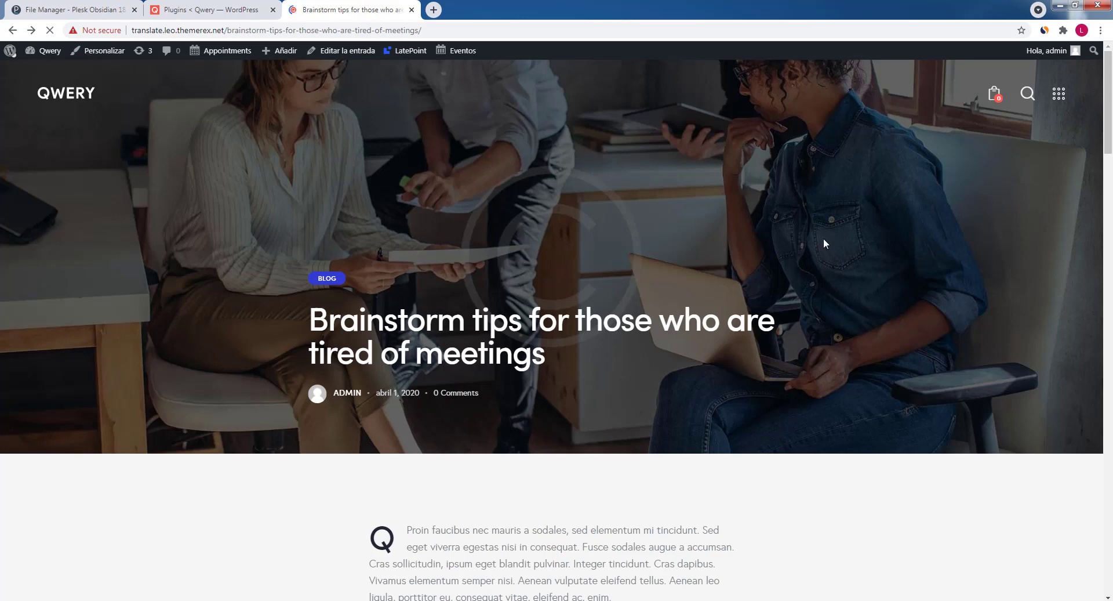
scroll(826, 243, "down", 5)
scroll(826, 244, "up", 7)
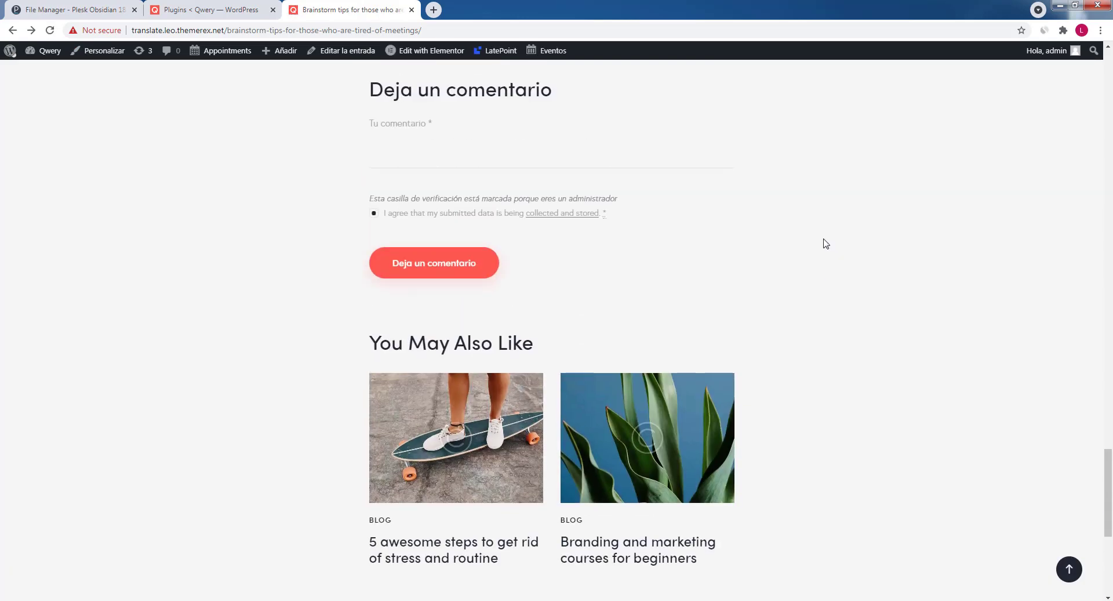
left_click(104, 11)
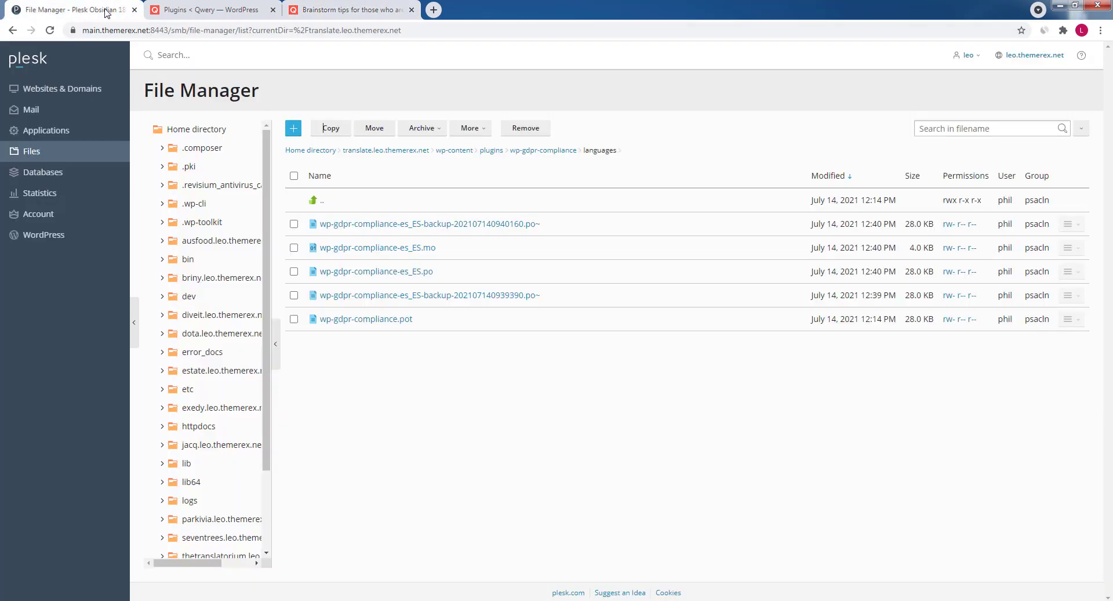
left_click(51, 31)
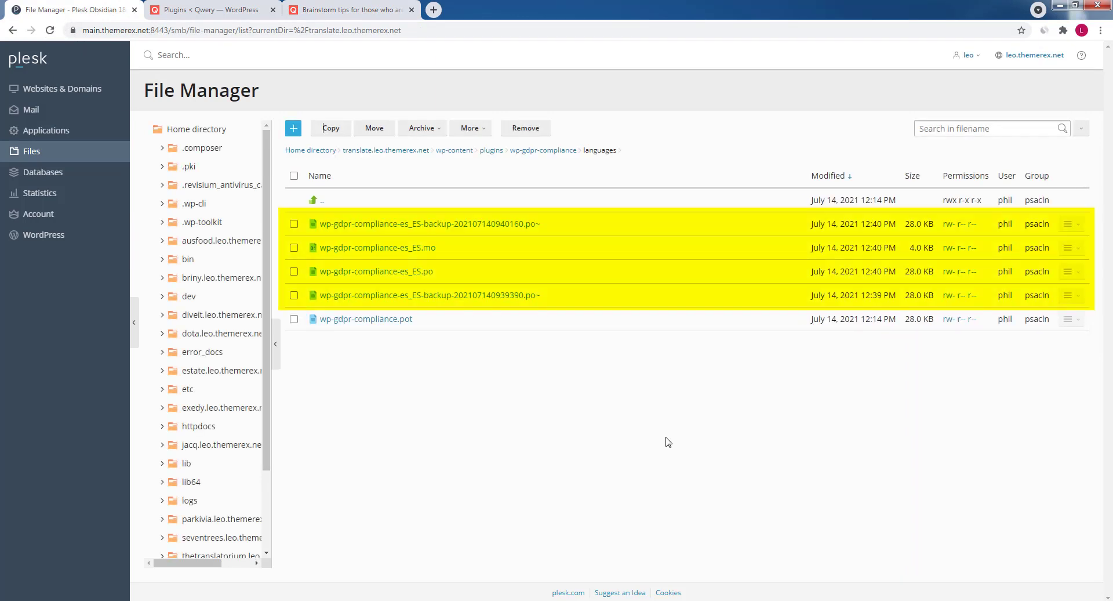